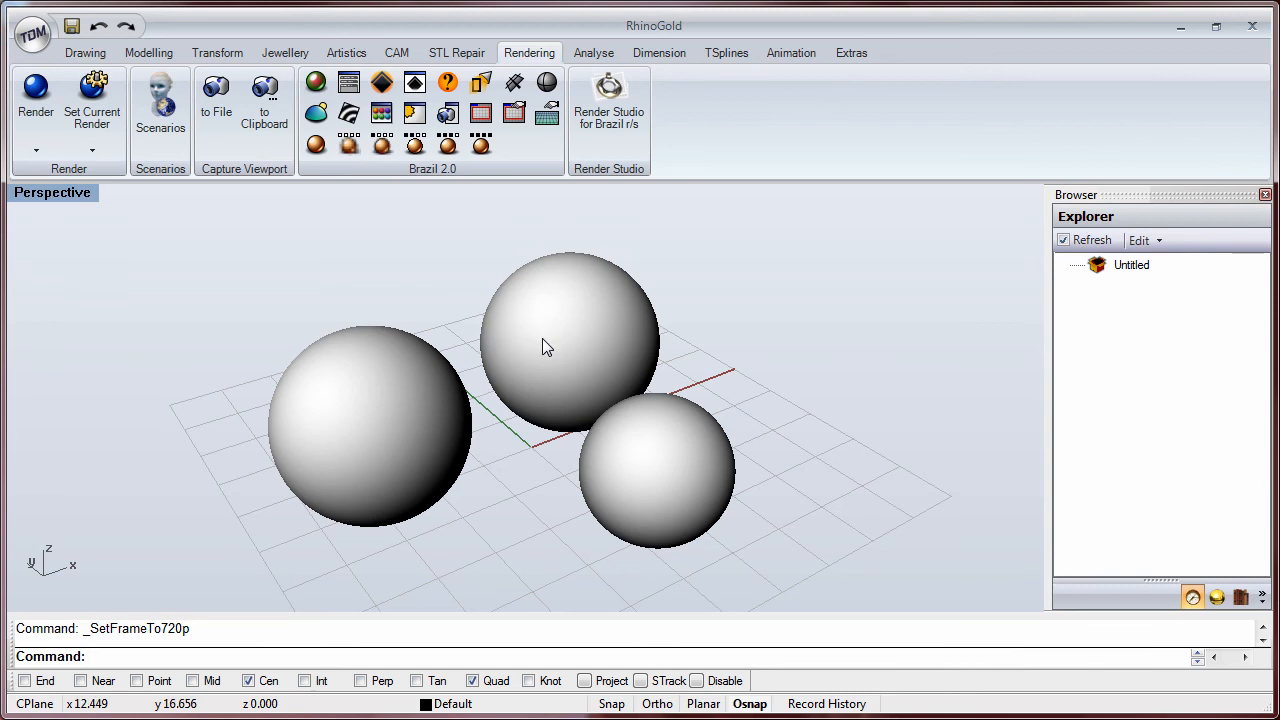
# Step: Open Render Studio for Brazil and move its window aside from the three spheres
pyautogui.moveTo(543, 342); pyautogui.dragTo(585, 345, button='right')
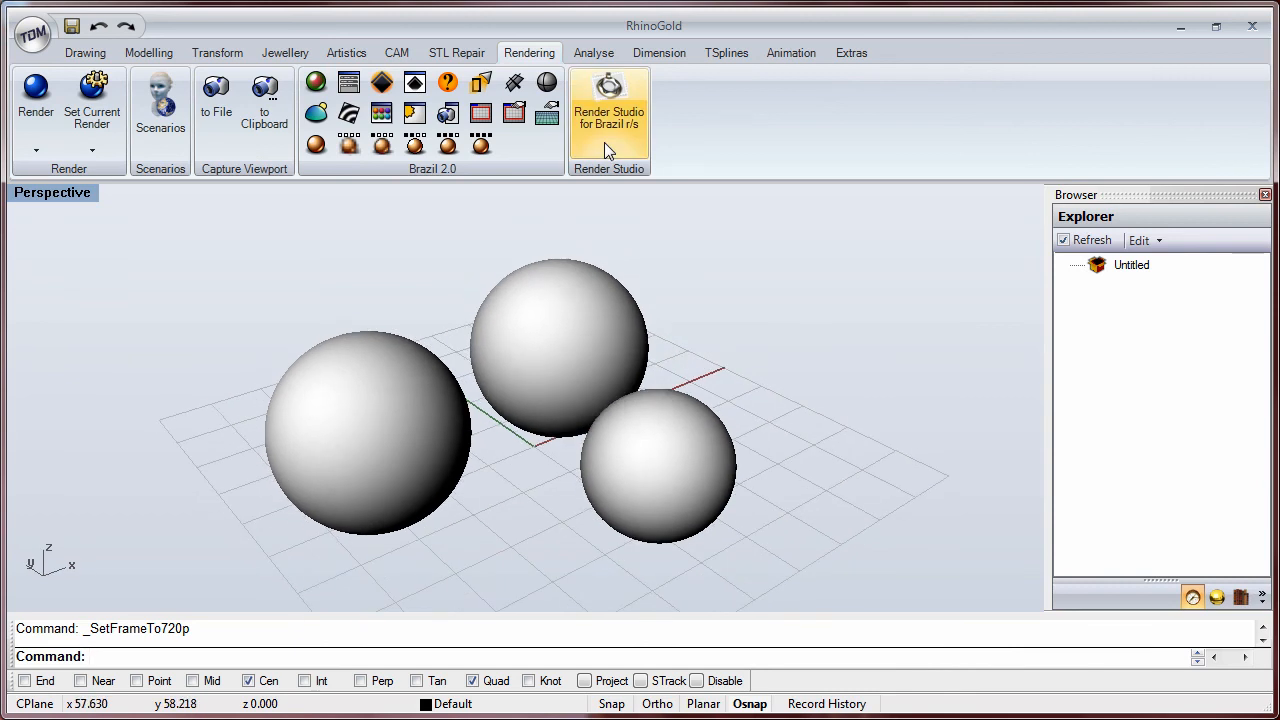
pyautogui.click(604, 148)
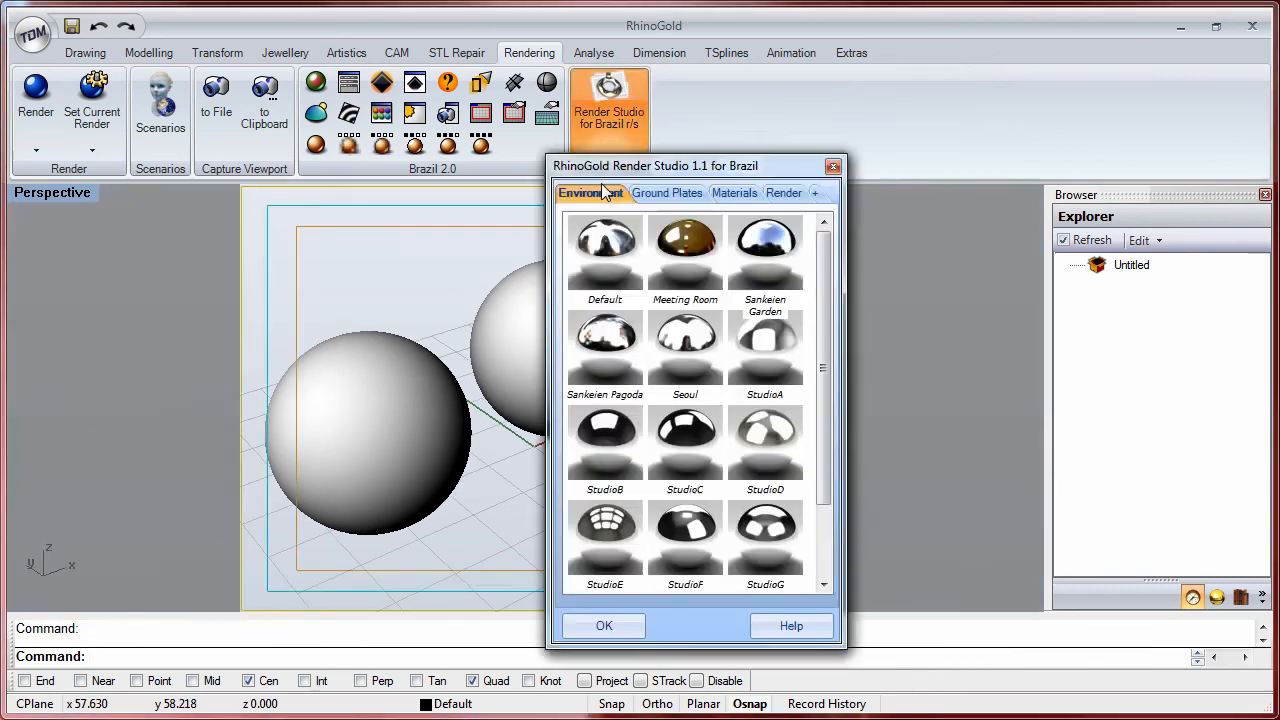
pyautogui.moveTo(620, 168); pyautogui.dragTo(818, 120)
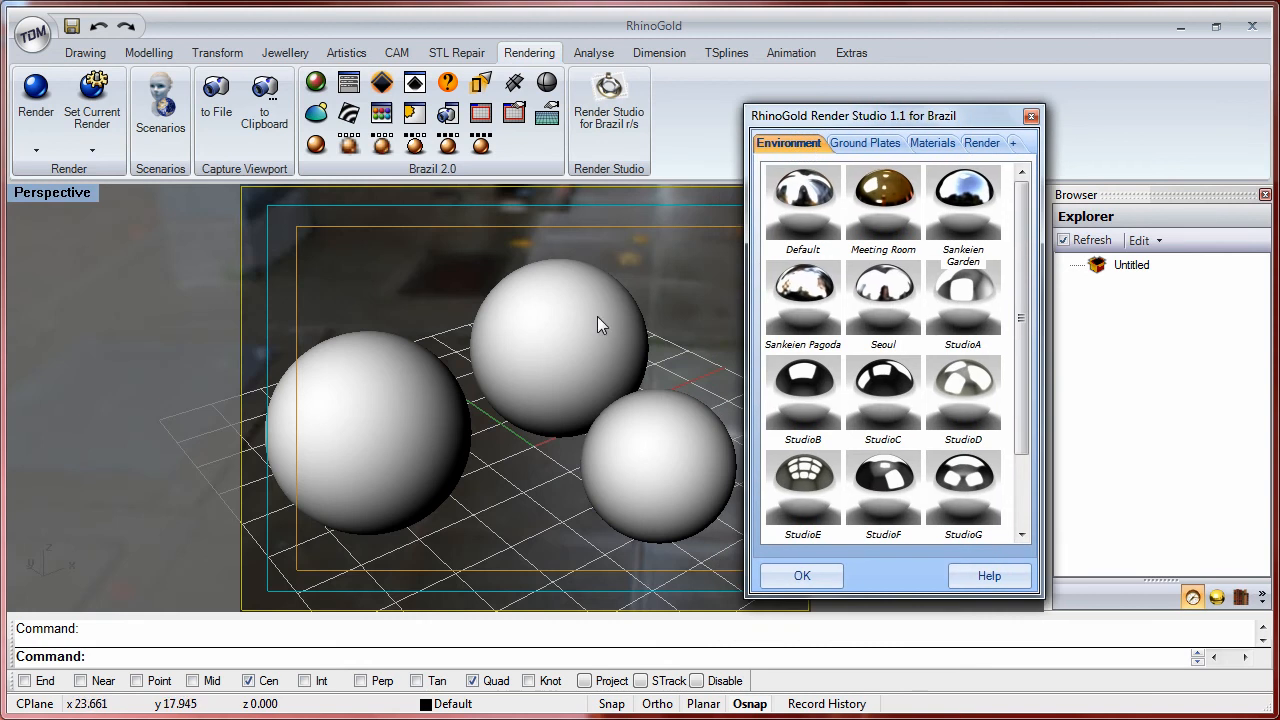
pyautogui.moveTo(597, 316); pyautogui.dragTo(606, 327, button='right')
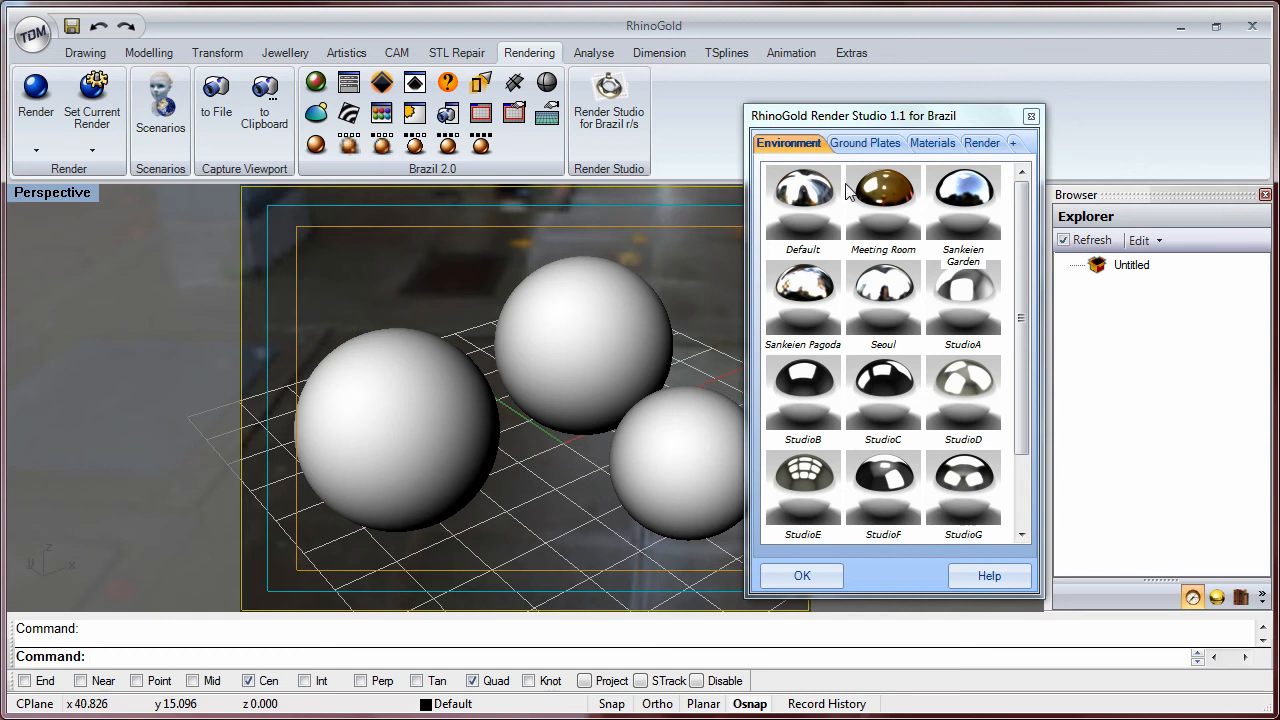
# Step: Add a new material family named Car Paint to the Render Studio materials
pyautogui.click(930, 143)
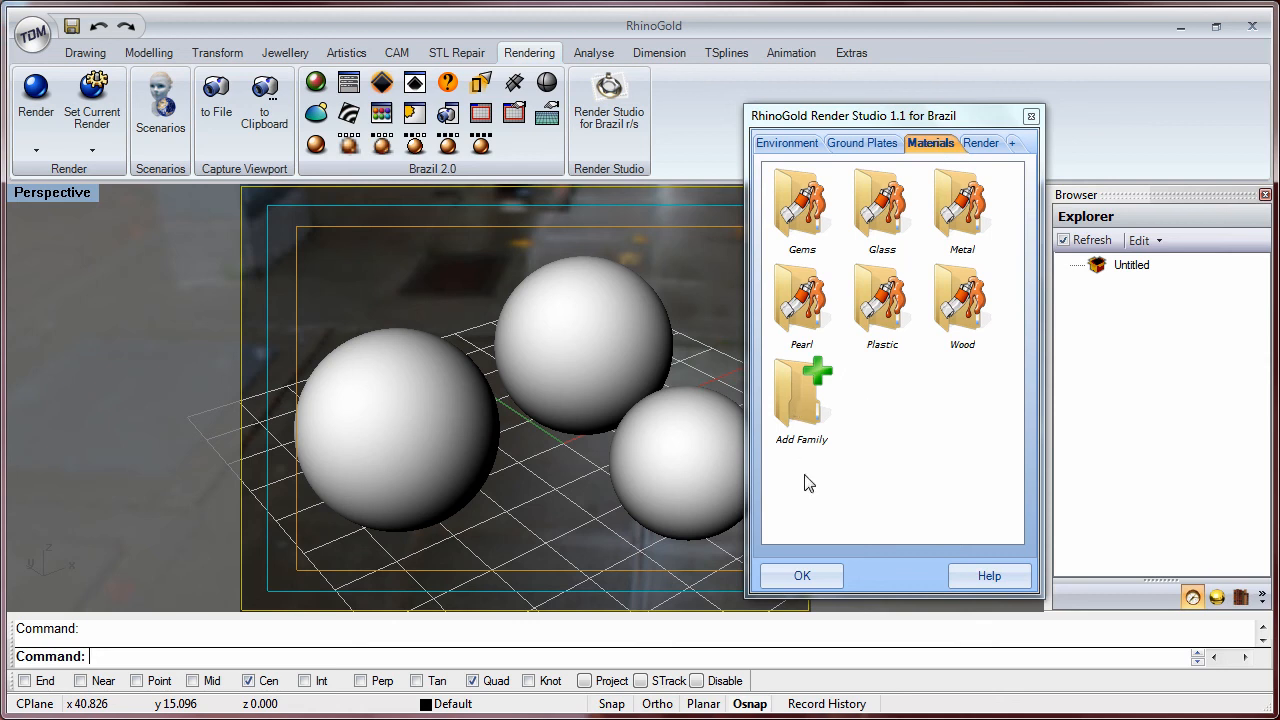
pyautogui.click(808, 396)
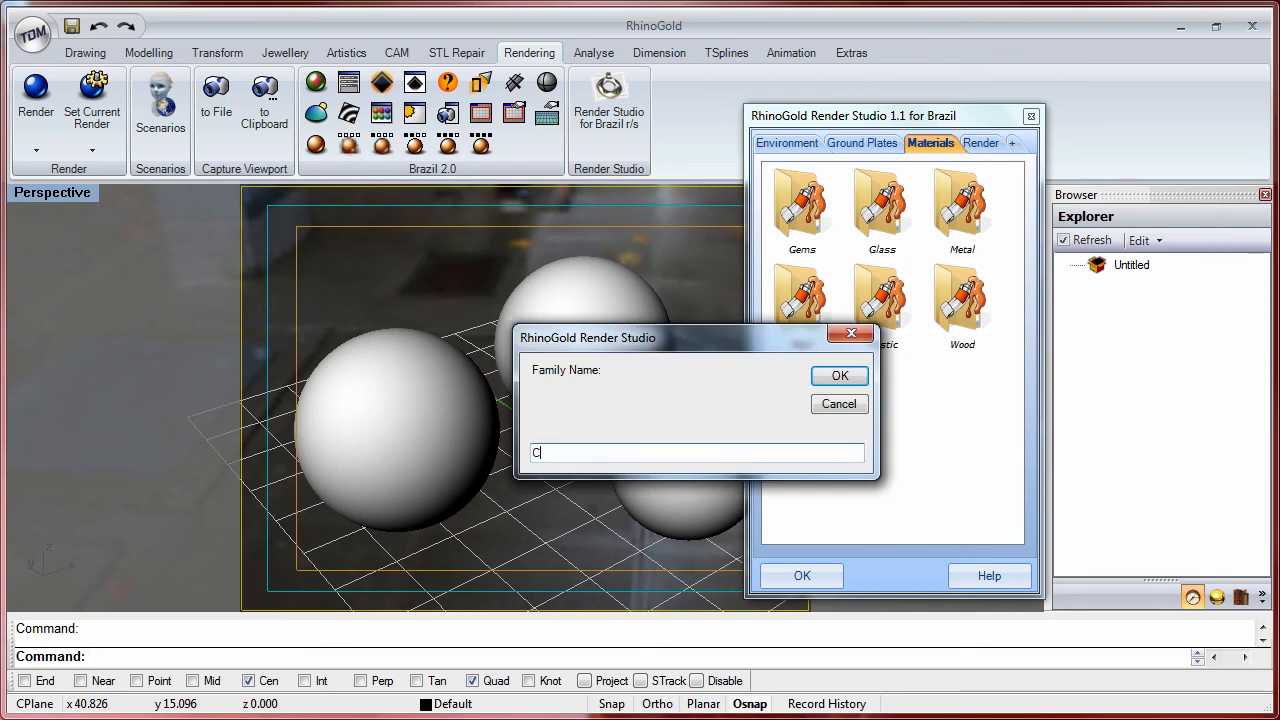
pyautogui.write('Car Paint')
pyautogui.click(838, 377)
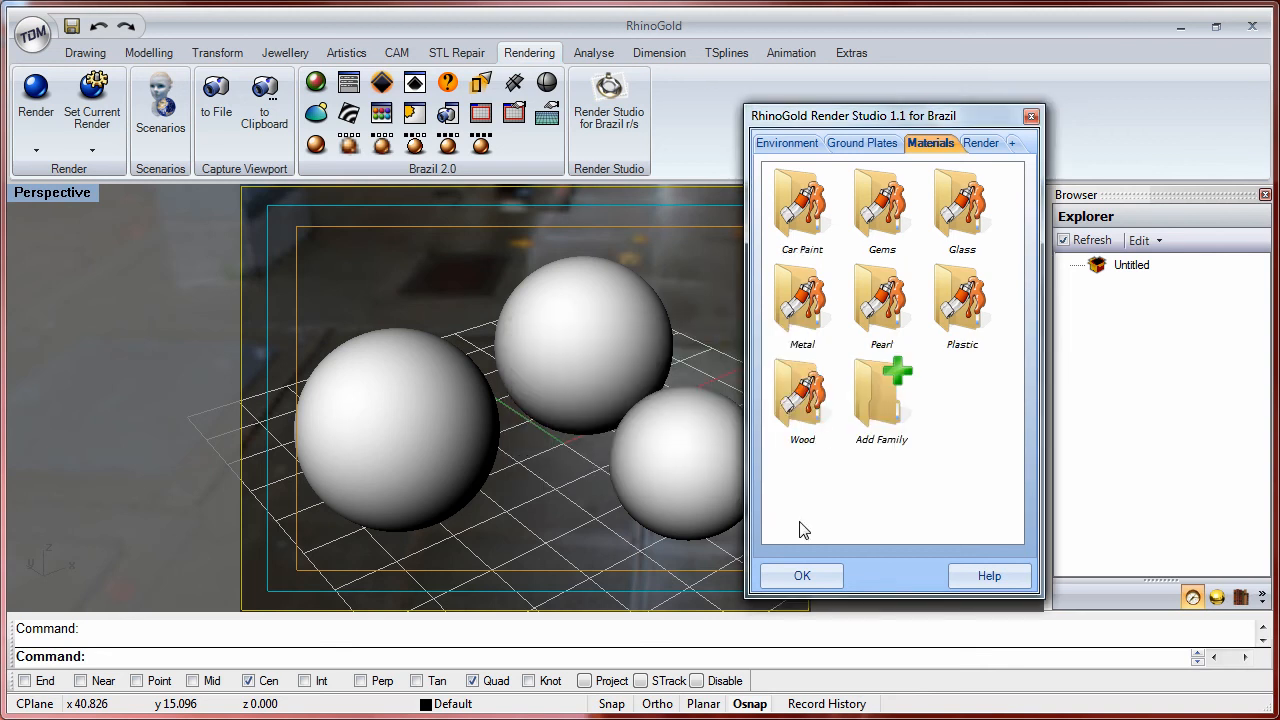
# Step: Import car_purple_monster.rmtl from the desktop's Car Paint folder into the Car Paint family, showing the files as thumbnails
pyautogui.doubleClick(786, 207)
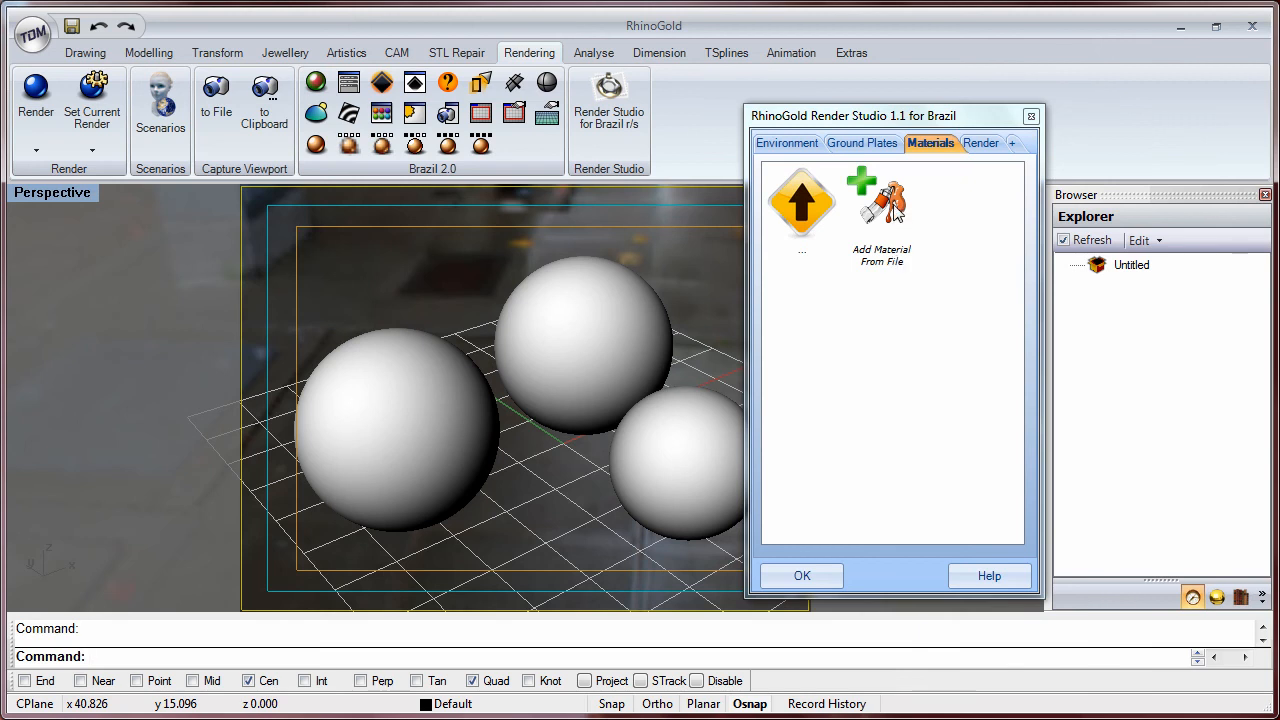
pyautogui.doubleClick(895, 205)
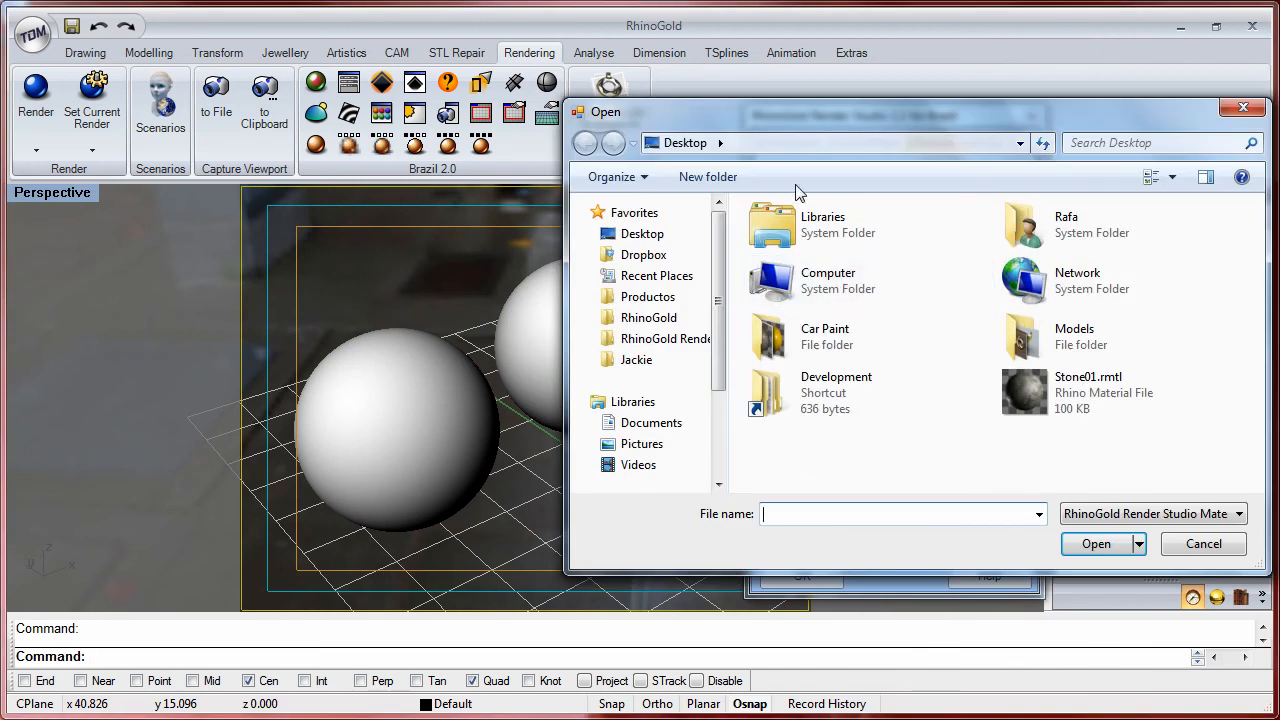
pyautogui.moveTo(765, 120); pyautogui.dragTo(610, 106)
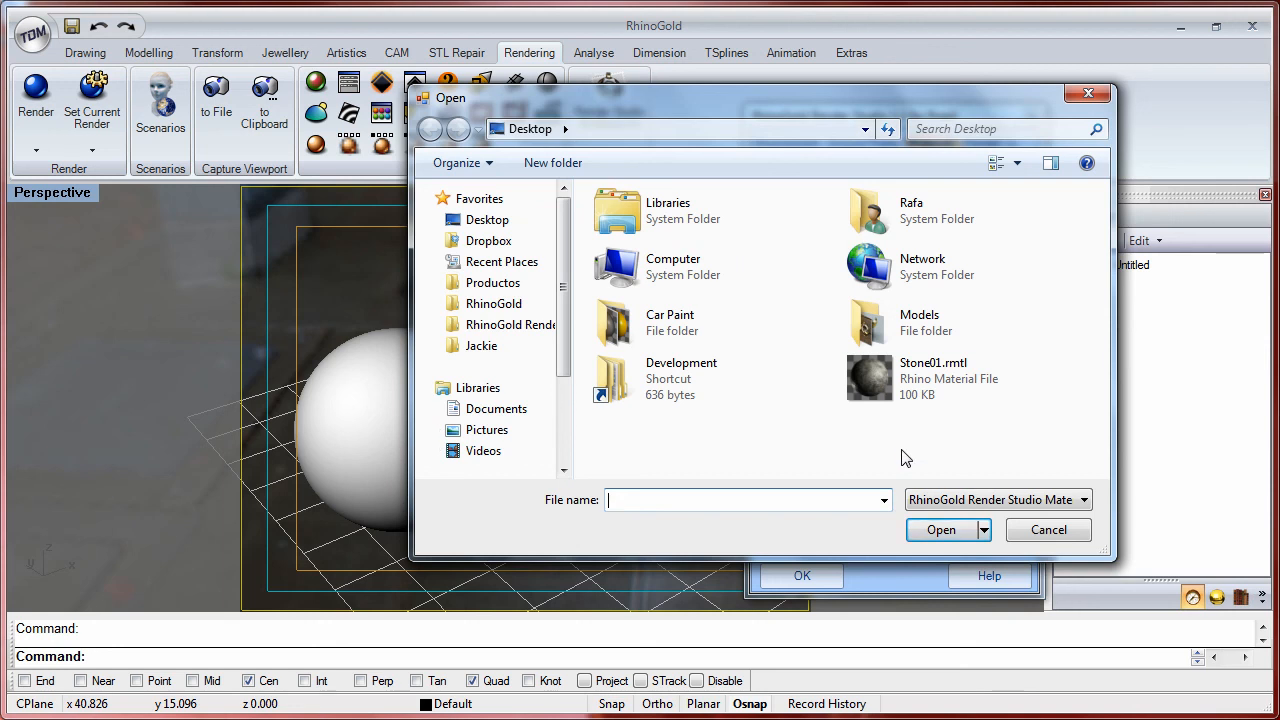
pyautogui.doubleClick(620, 320)
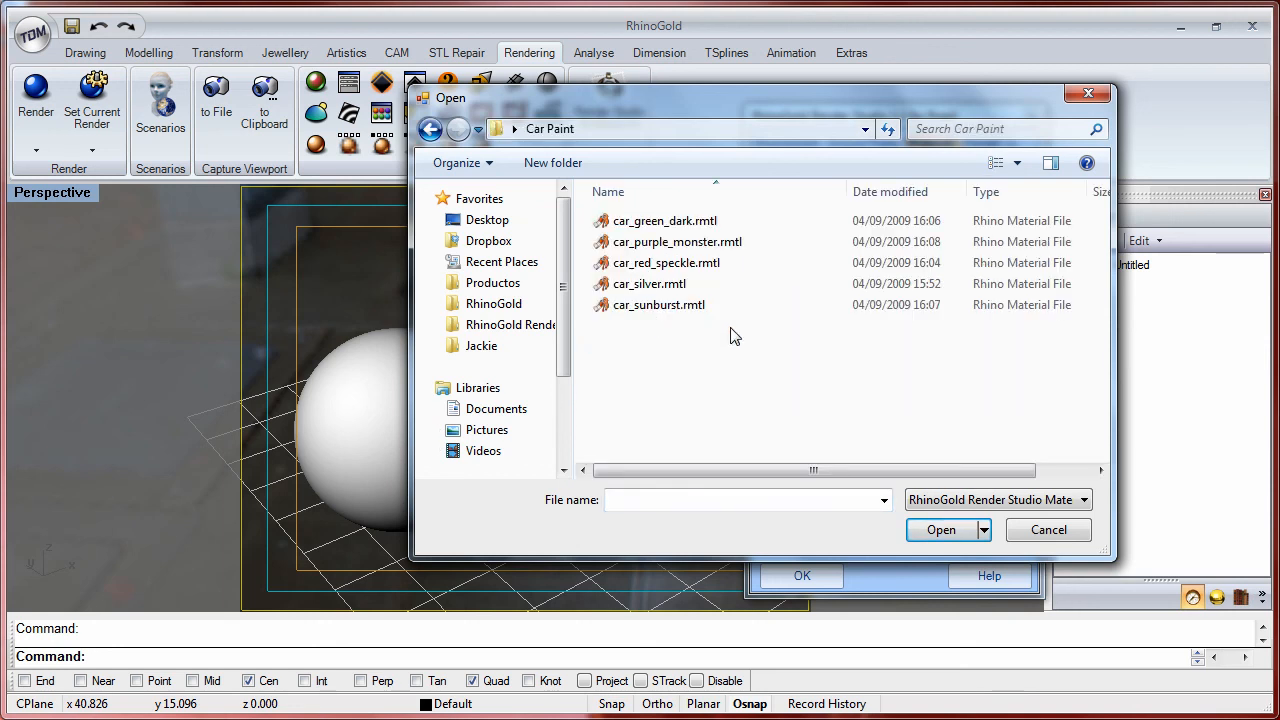
pyautogui.click(1017, 162)
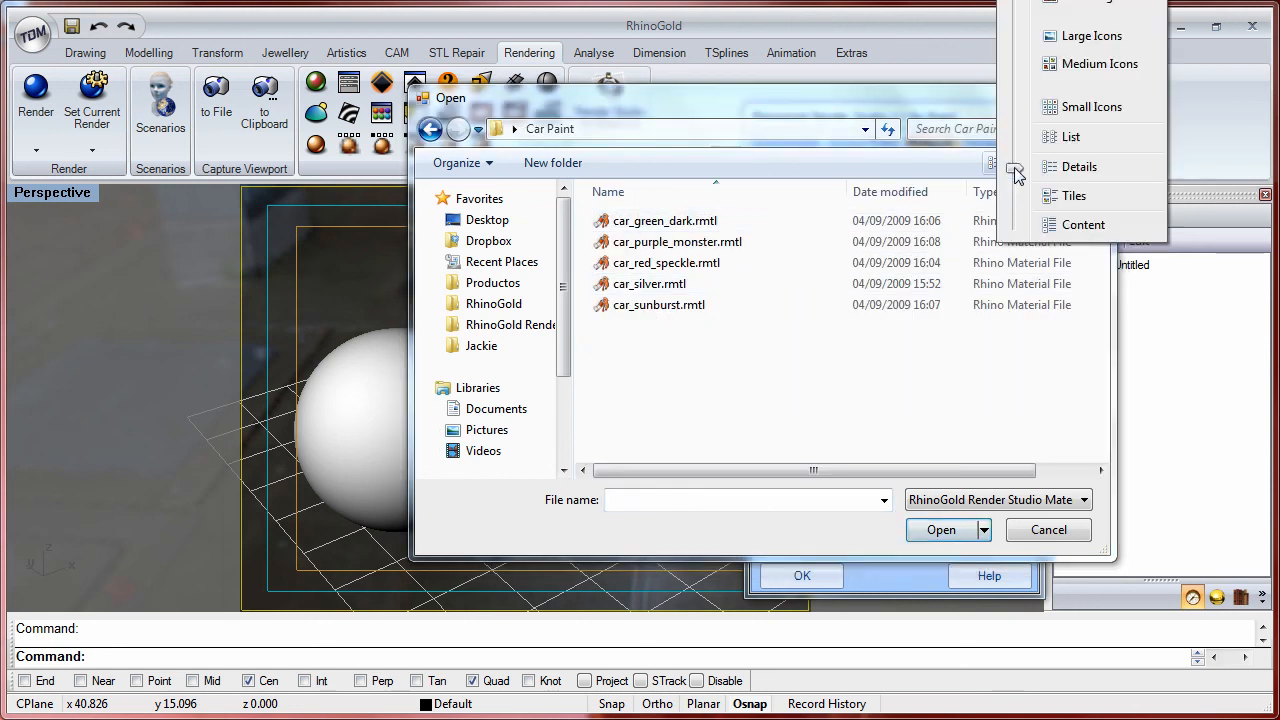
pyautogui.scroll(3, 1015, 168)
pyautogui.click(920, 380)
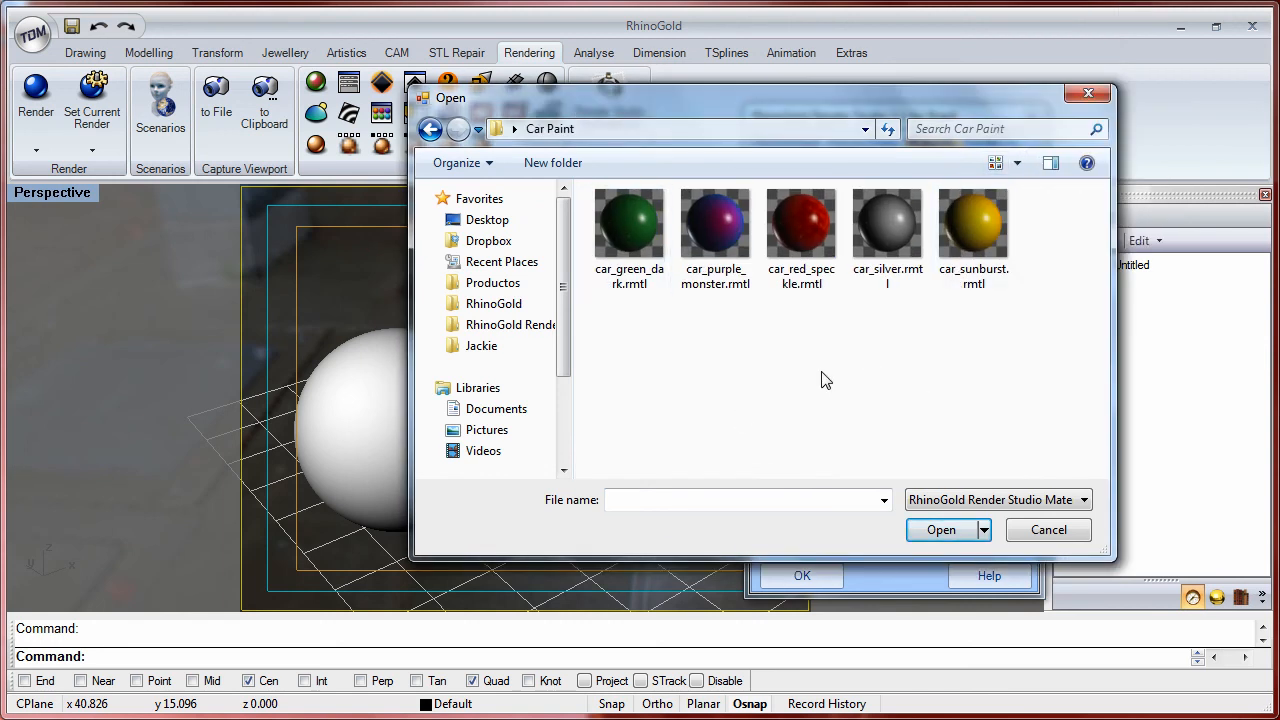
pyautogui.doubleClick(715, 241)
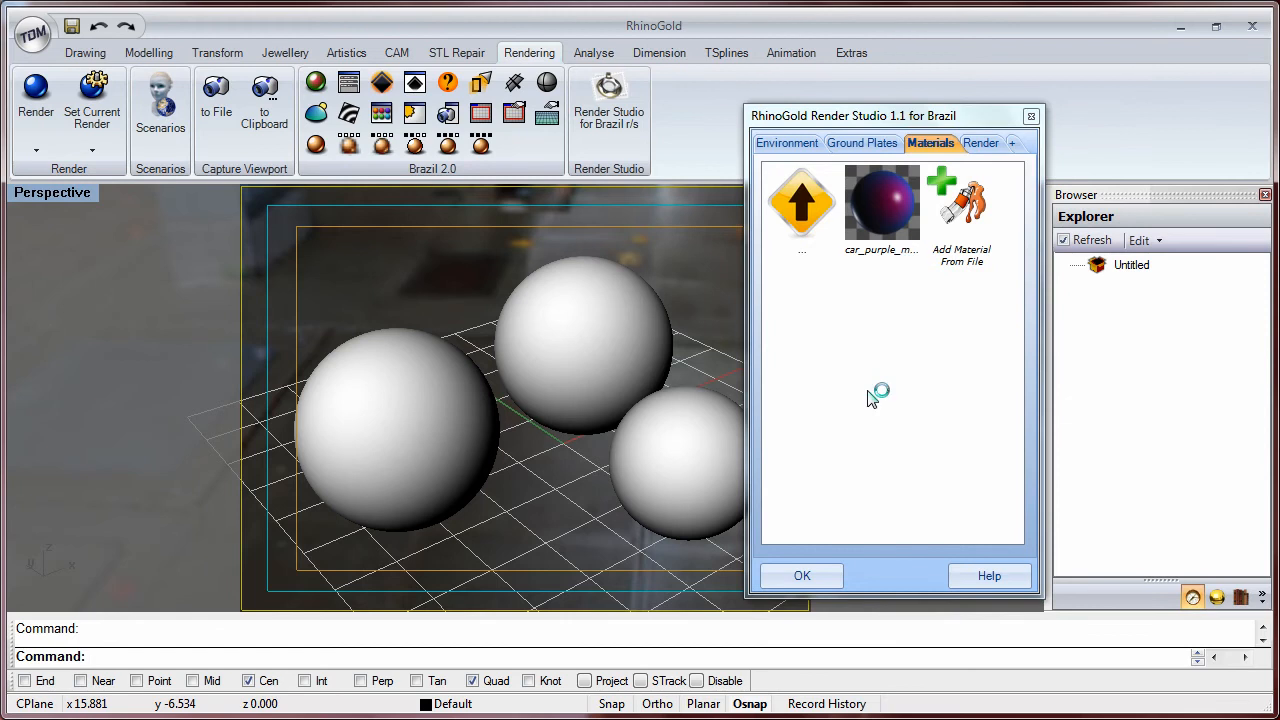
# Step: Add the remaining car_green_dark, car_red_speckle, car_silver and car_sunburst material files to the Car Paint family
pyautogui.doubleClick(965, 205)
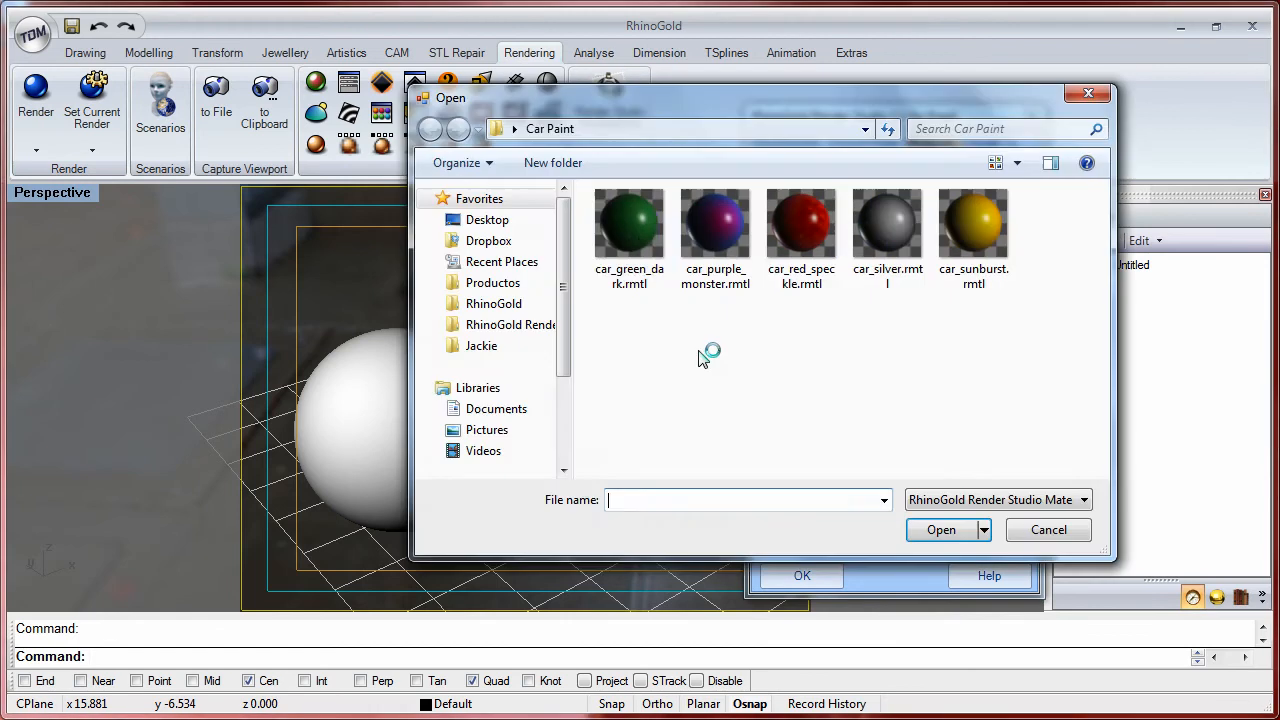
pyautogui.doubleClick(640, 245)
pyautogui.doubleClick(835, 292)
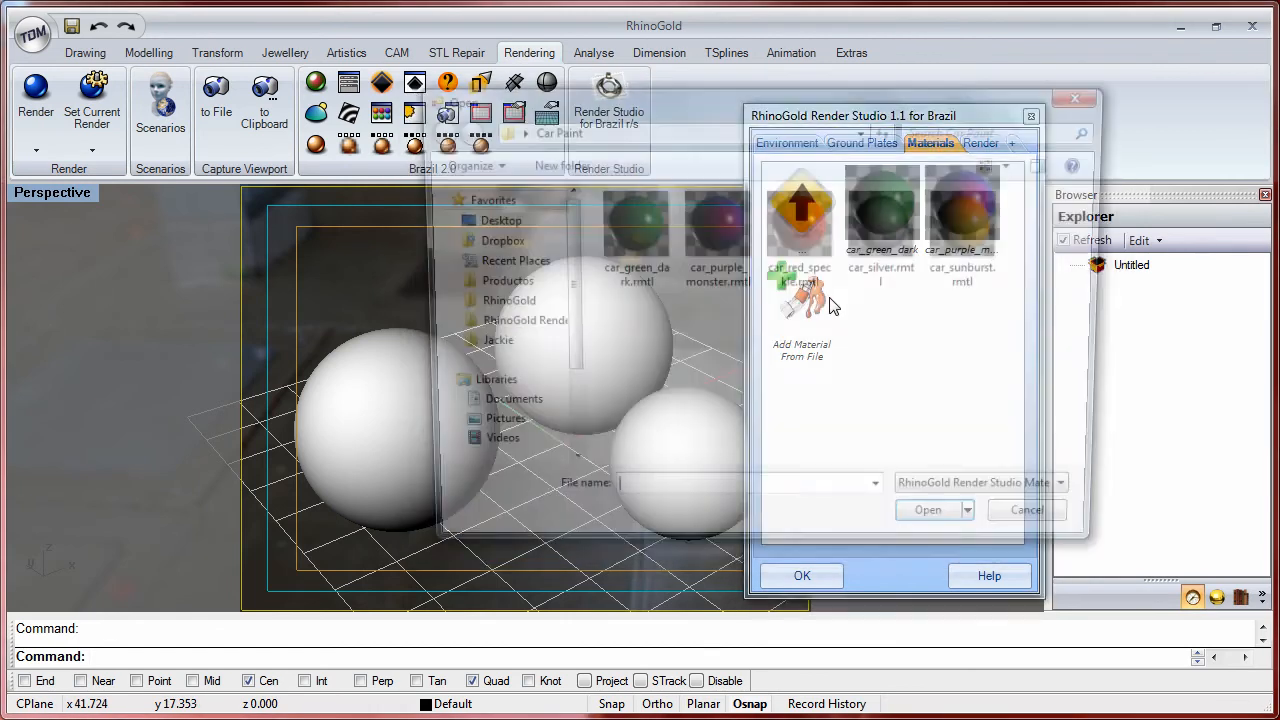
pyautogui.doubleClick(810, 246)
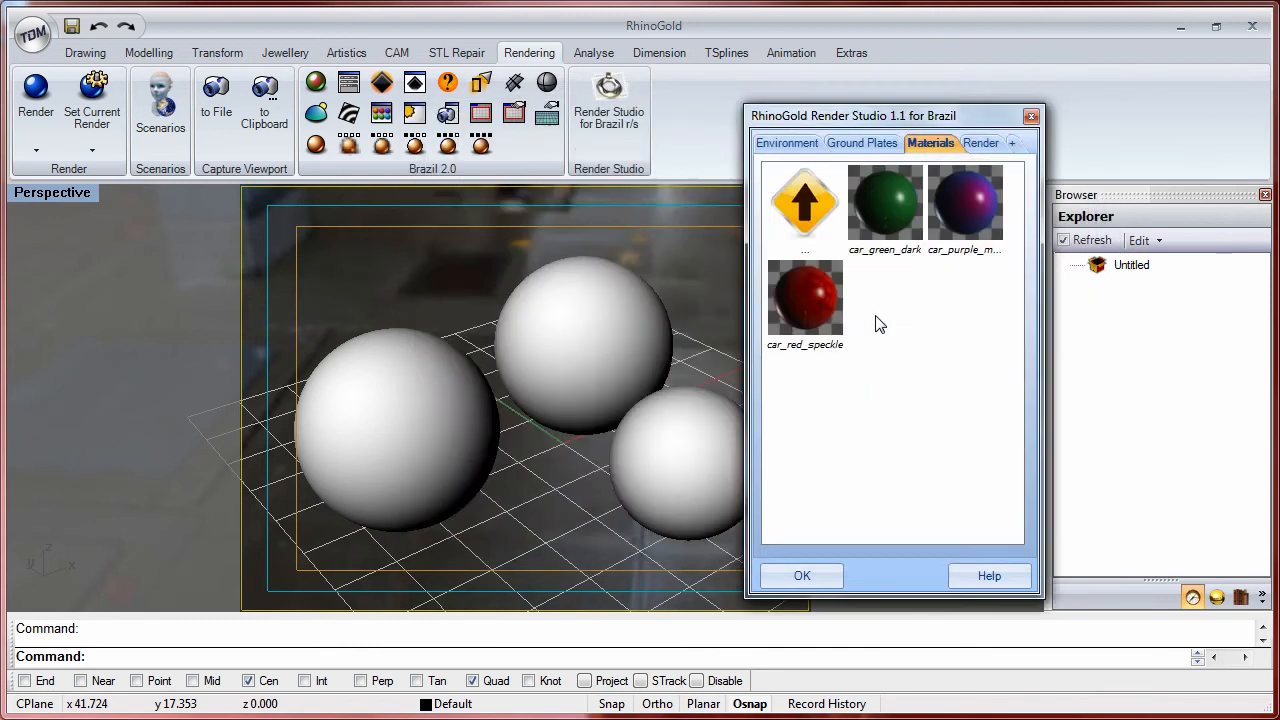
pyautogui.doubleClick(883, 318)
pyautogui.doubleClick(885, 225)
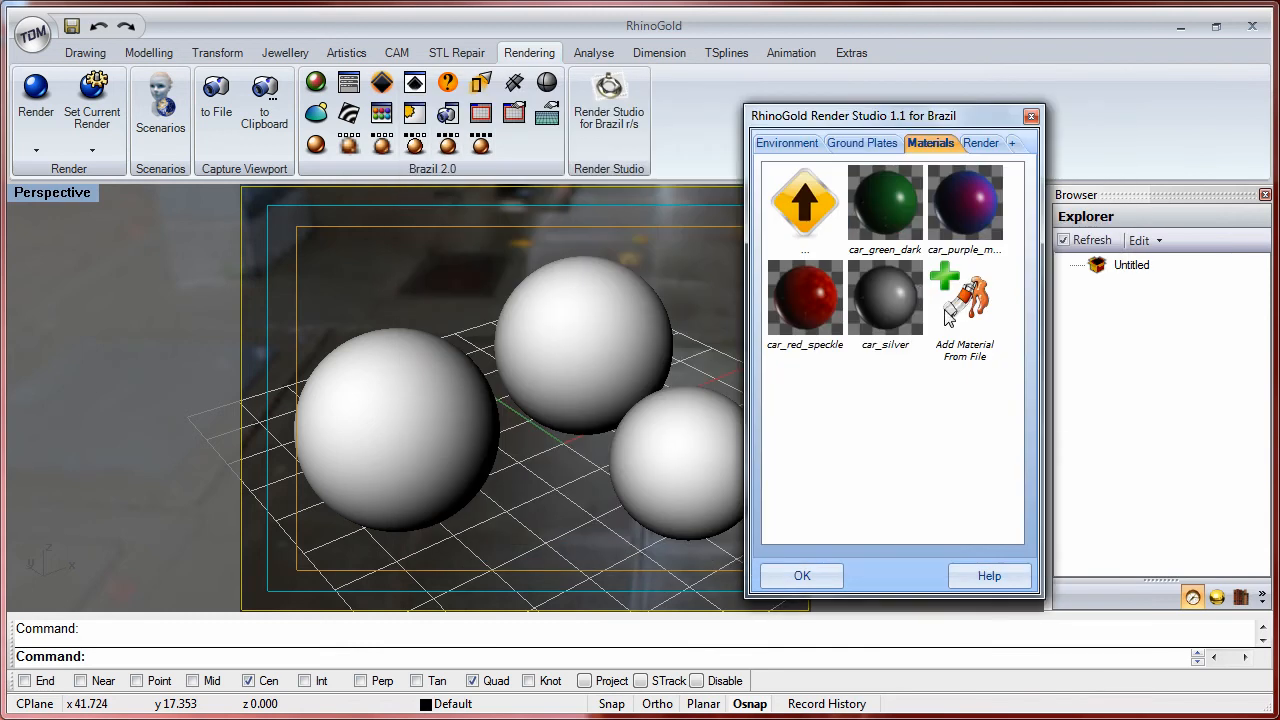
pyautogui.doubleClick(948, 315)
pyautogui.doubleClick(1055, 225)
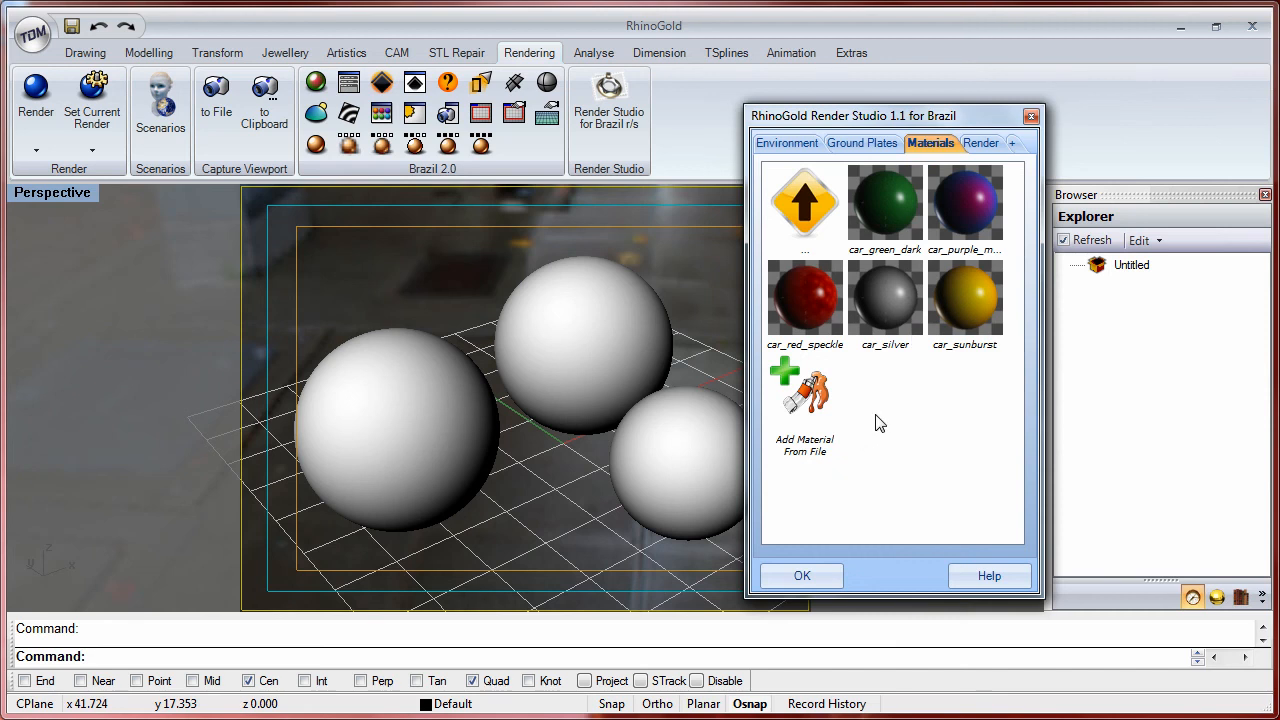
# Step: Assign car_purple_monster to the rear sphere, car_green_dark to the largest sphere and car_sunburst to the smallest sphere
pyautogui.moveTo(975, 212); pyautogui.dragTo(668, 348)
pyautogui.moveTo(892, 230); pyautogui.dragTo(425, 413)
pyautogui.moveTo(941, 305); pyautogui.dragTo(674, 470)
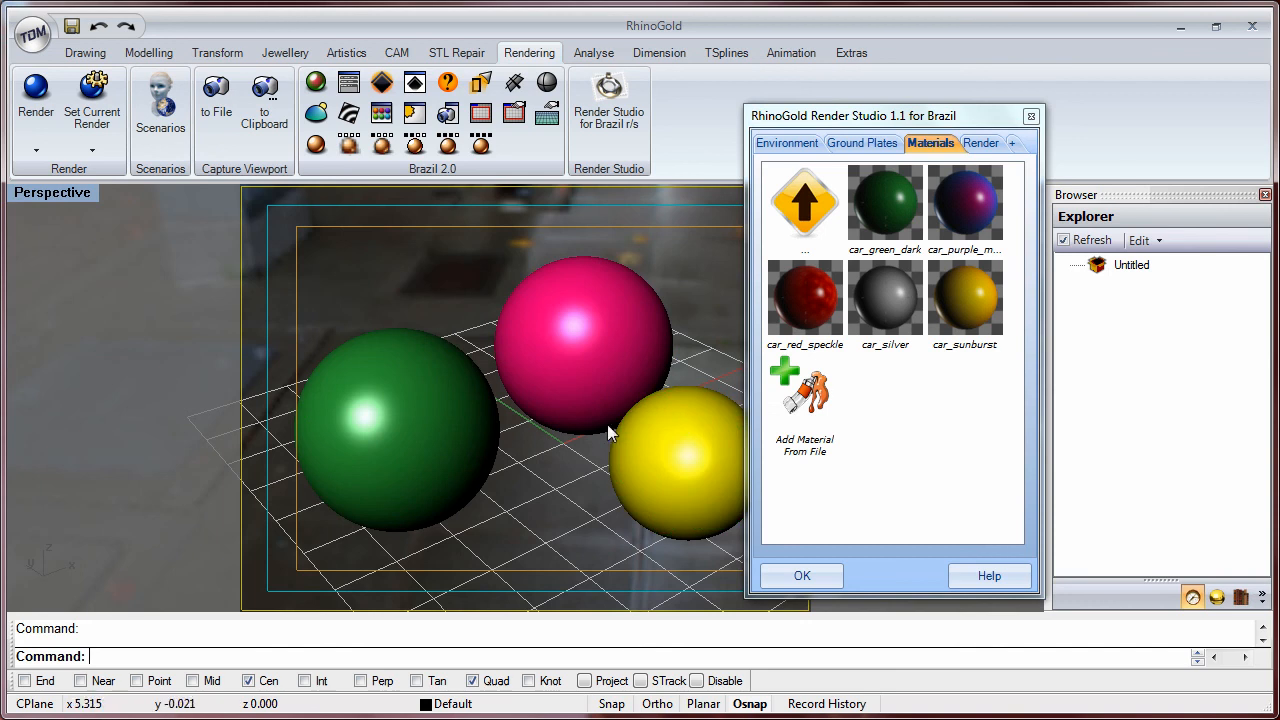
pyautogui.keyDown('shift'); pyautogui.moveTo(607, 424); pyautogui.dragTo(633, 412, button='right'); pyautogui.keyUp('shift')
# Step: Apply the Concrete 01 ground plate from the Arquitecture family to the scene
pyautogui.click(862, 143)
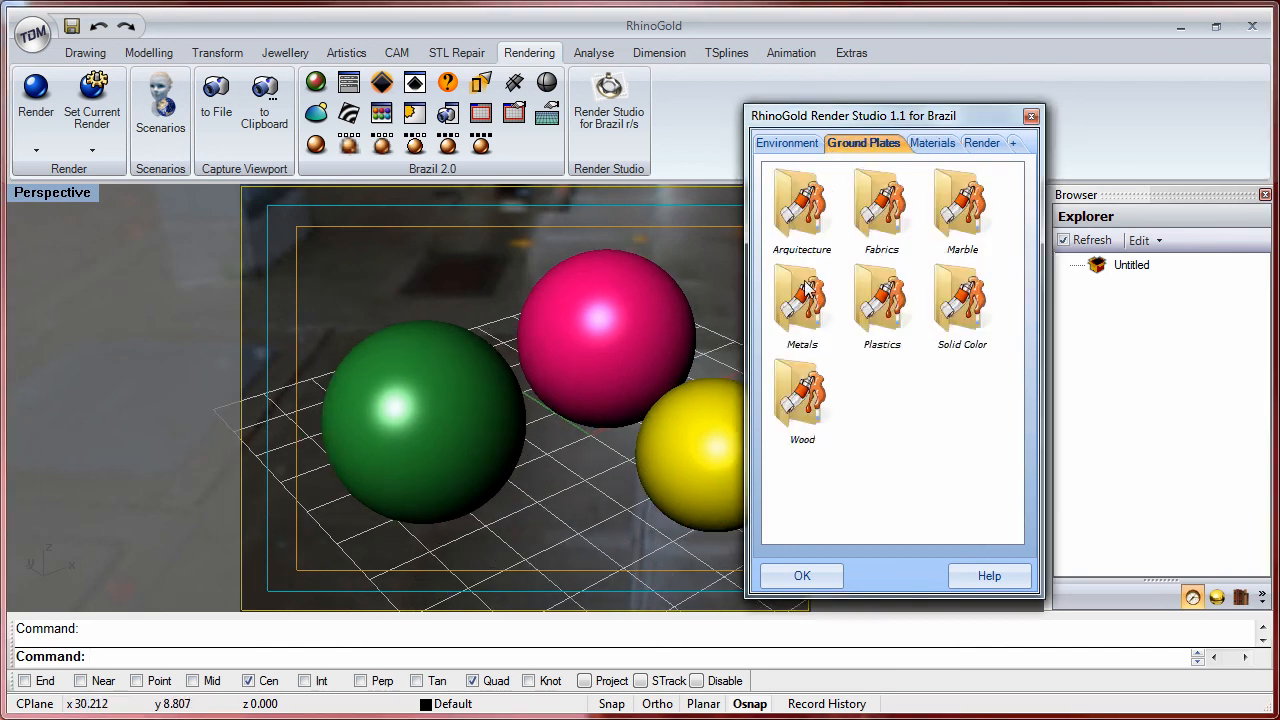
pyautogui.click(812, 232)
pyautogui.doubleClick(812, 232)
pyautogui.doubleClick(886, 232)
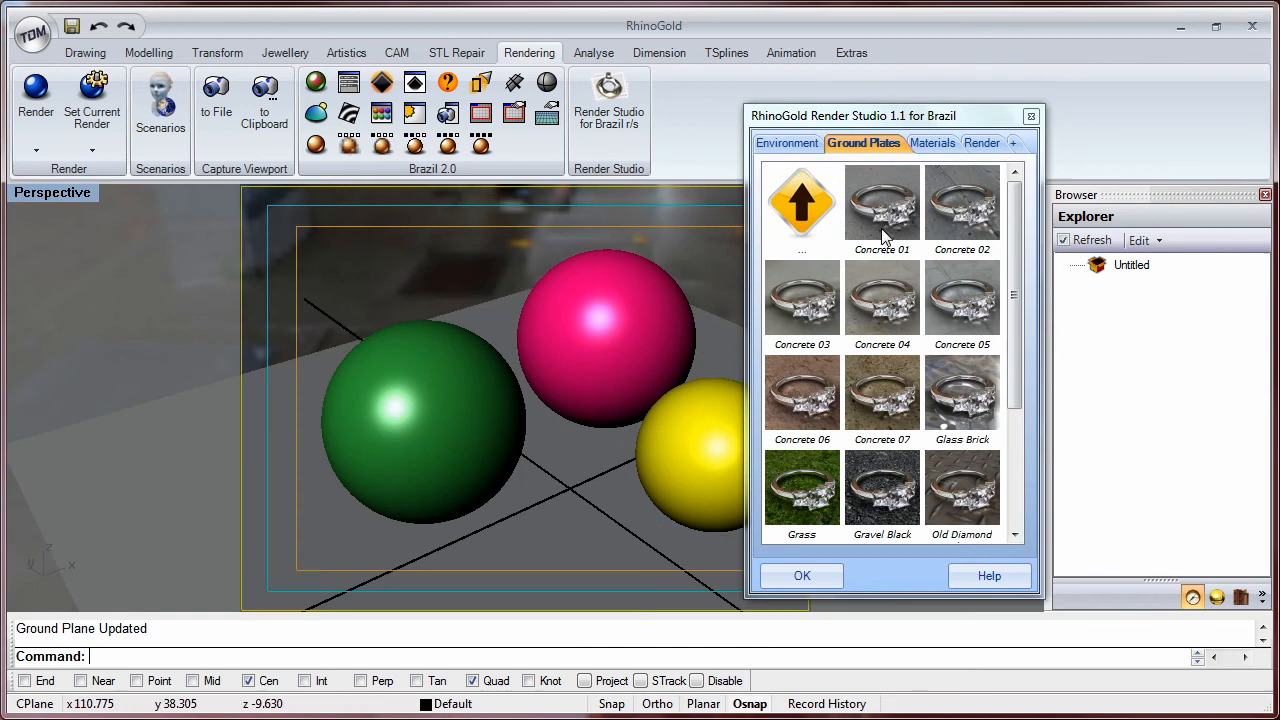
# Step: Render the scene at 640x480 with the highest quality preset, and close the finished render window
pyautogui.click(979, 145)
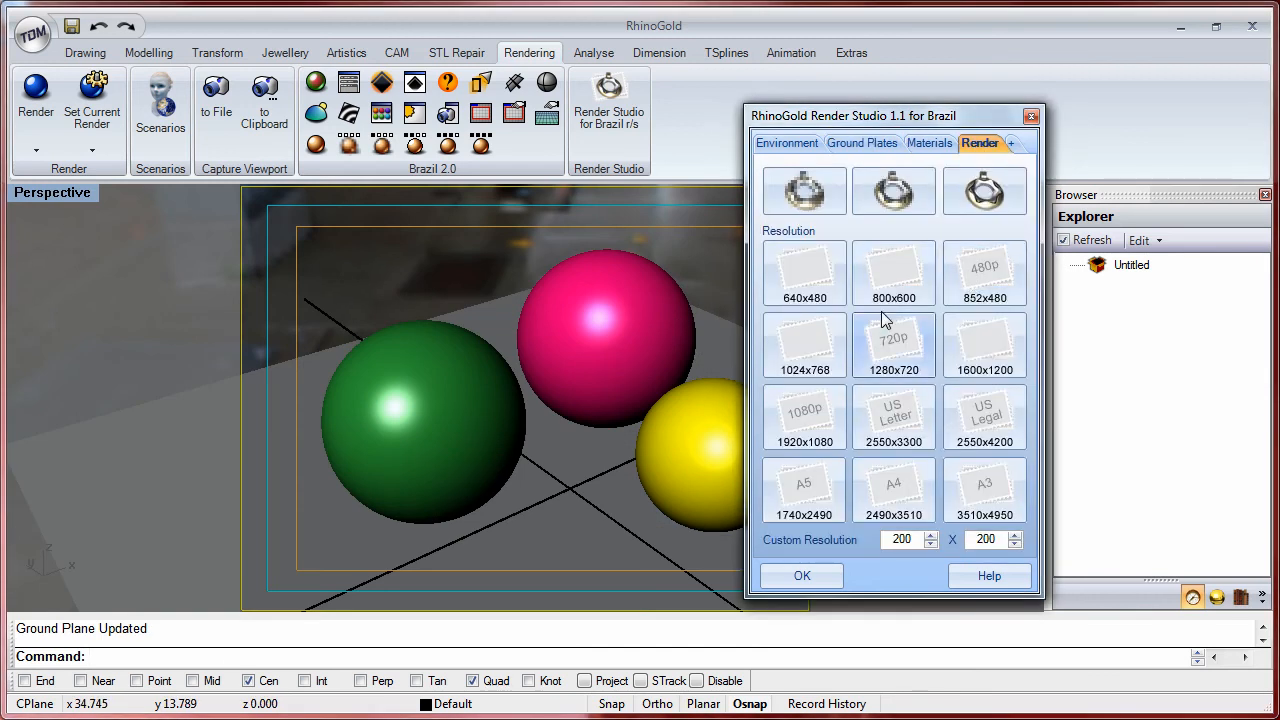
pyautogui.click(818, 293)
pyautogui.click(985, 190)
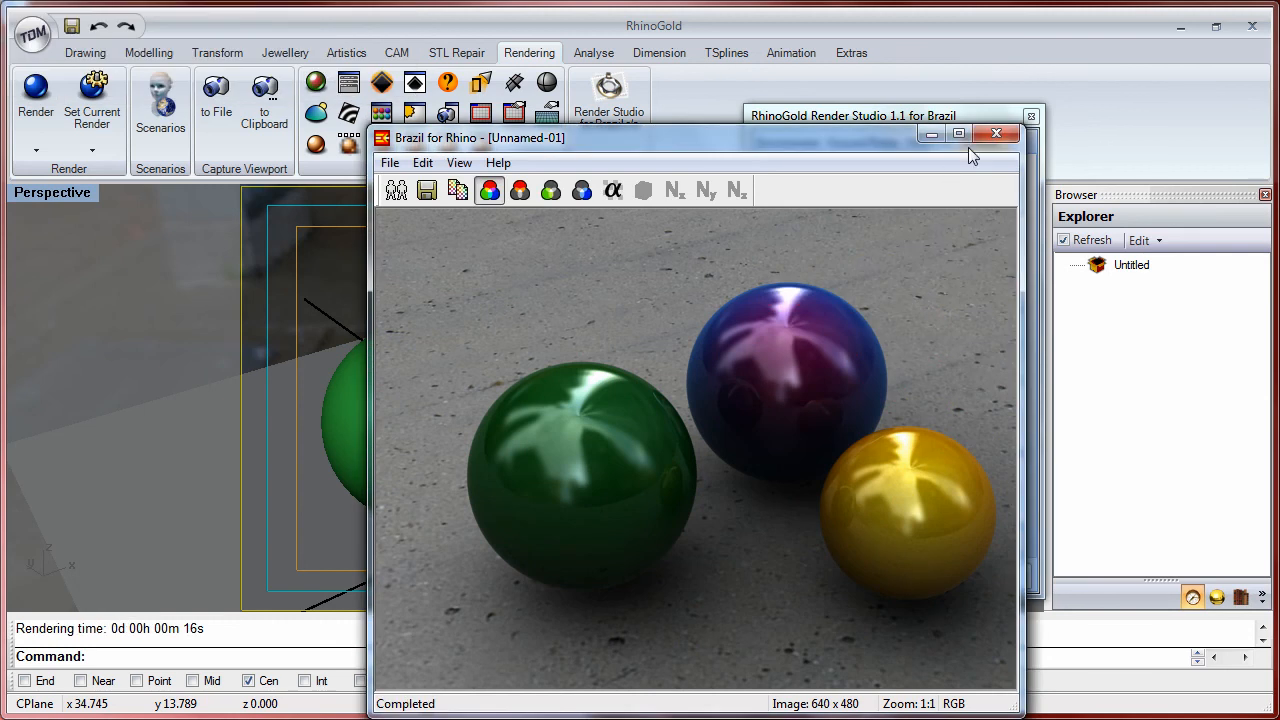
pyautogui.click(996, 133)
# Step: Look through the materials in the Glass family and return to the list of material families
pyautogui.click(929, 143)
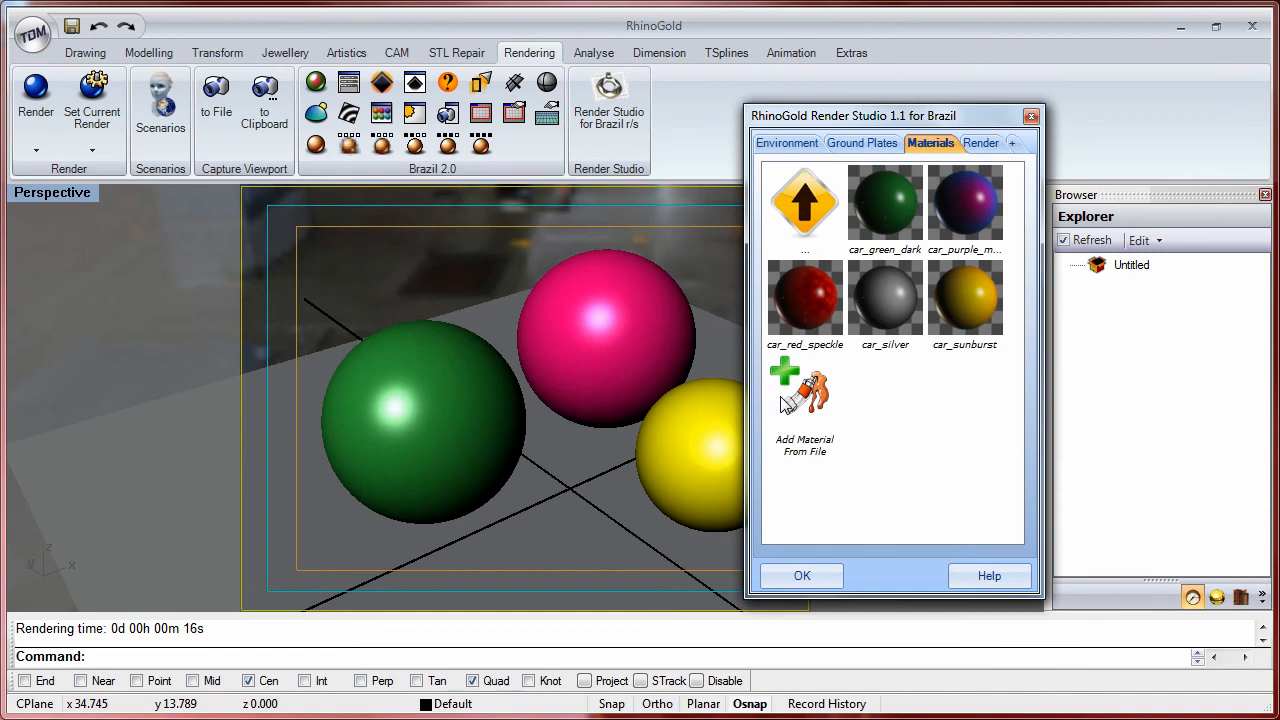
pyautogui.click(797, 230)
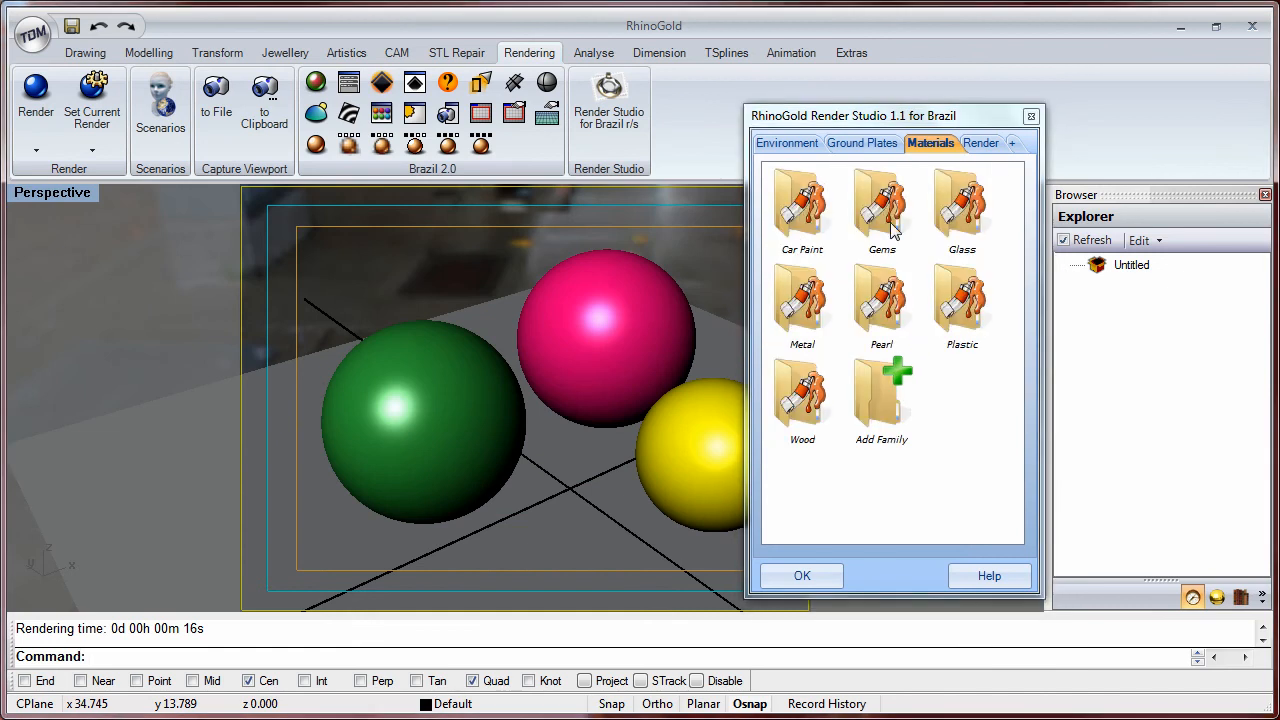
pyautogui.click(968, 220)
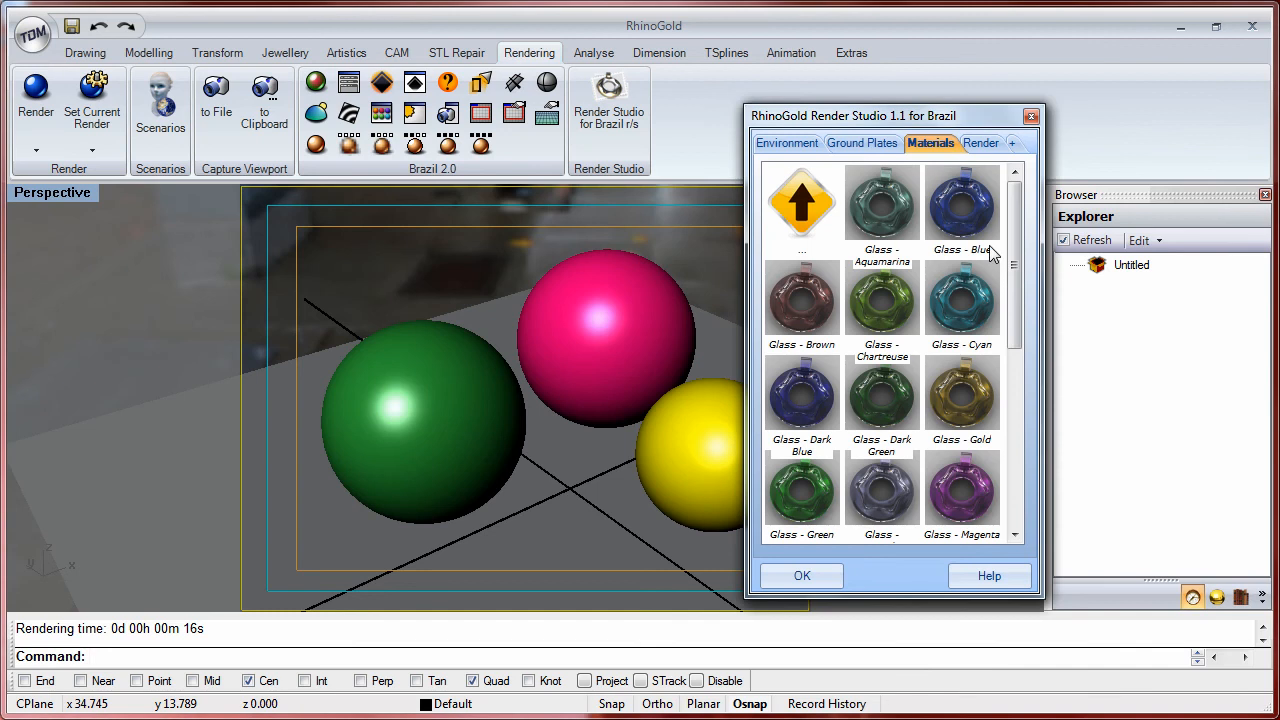
pyautogui.moveTo(1012, 261); pyautogui.dragTo(1015, 442)
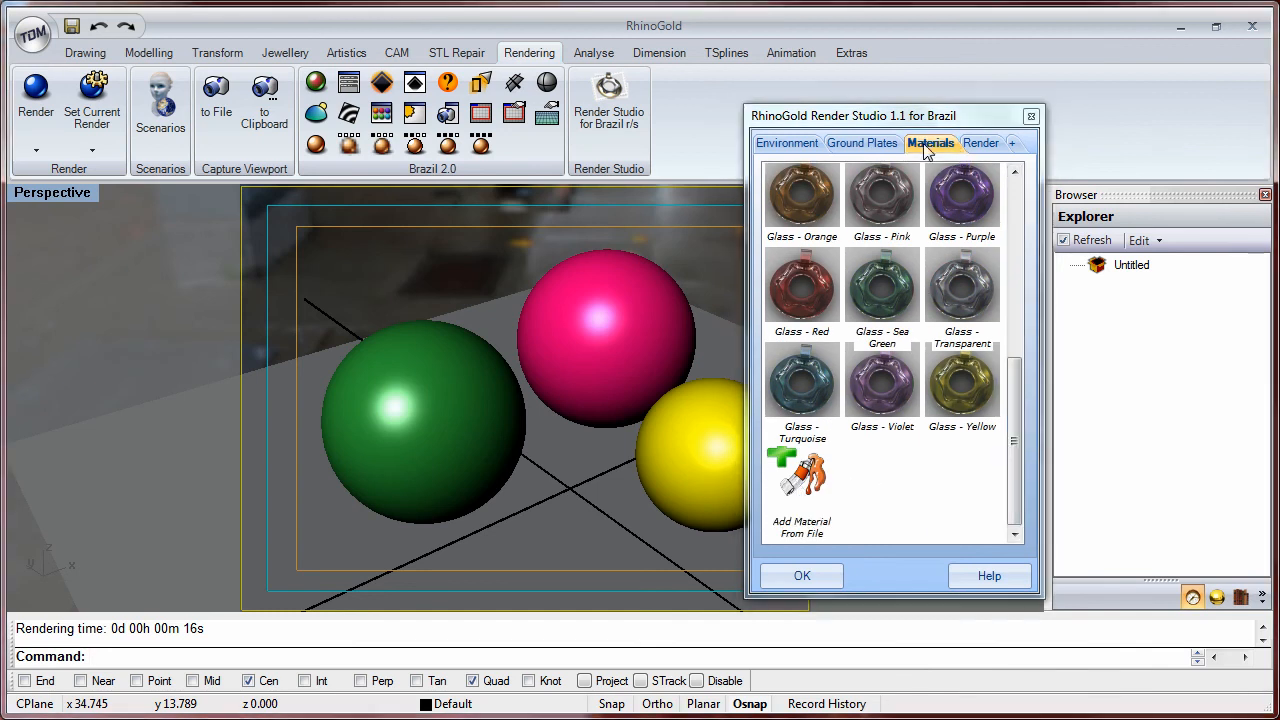
pyautogui.moveTo(1014, 385); pyautogui.dragTo(1035, 205)
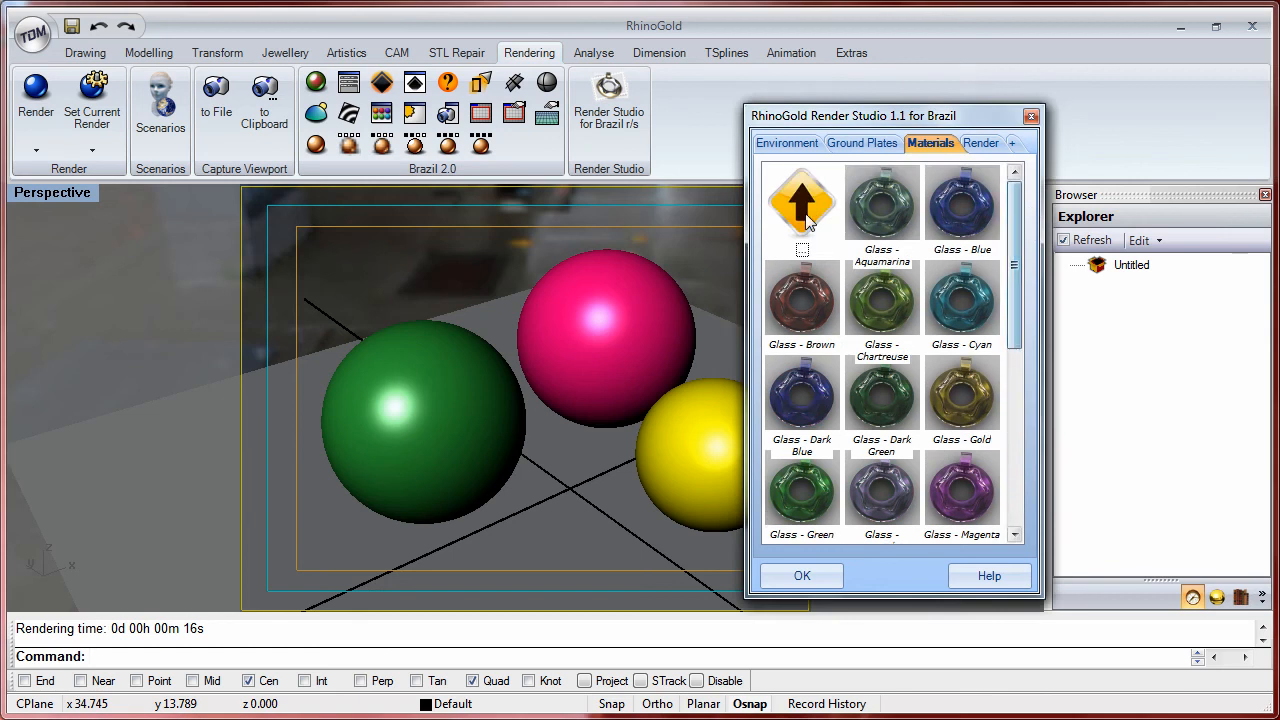
pyautogui.click(808, 212)
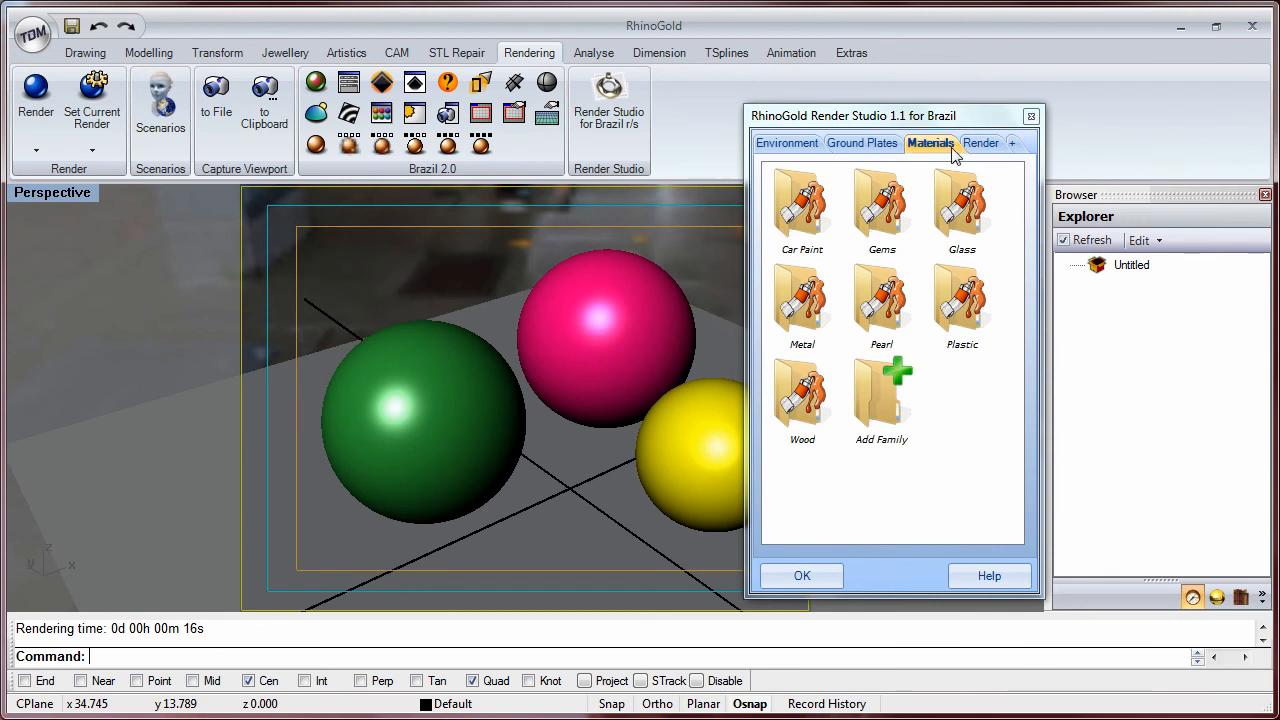
# Step: Open the Render Studio Materials directory on disk and inspect the files in its Car Paint folder
pyautogui.click(1013, 145)
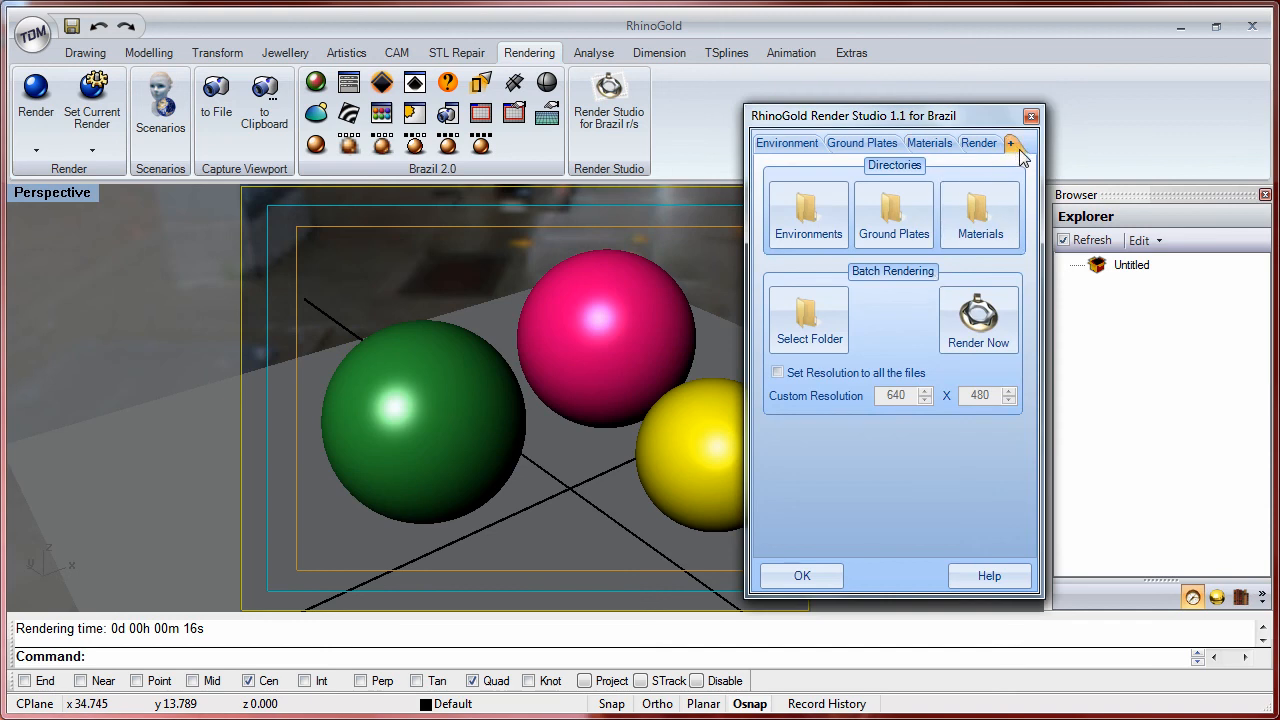
pyautogui.click(980, 143)
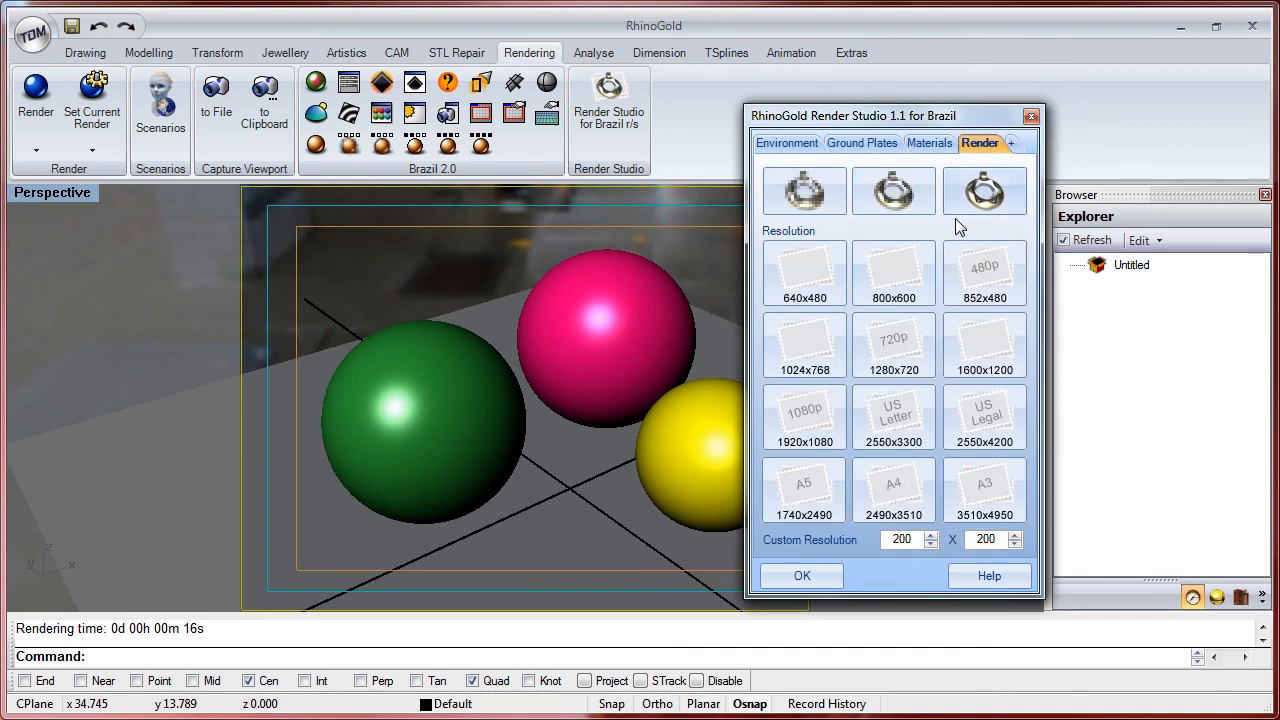
pyautogui.click(1013, 145)
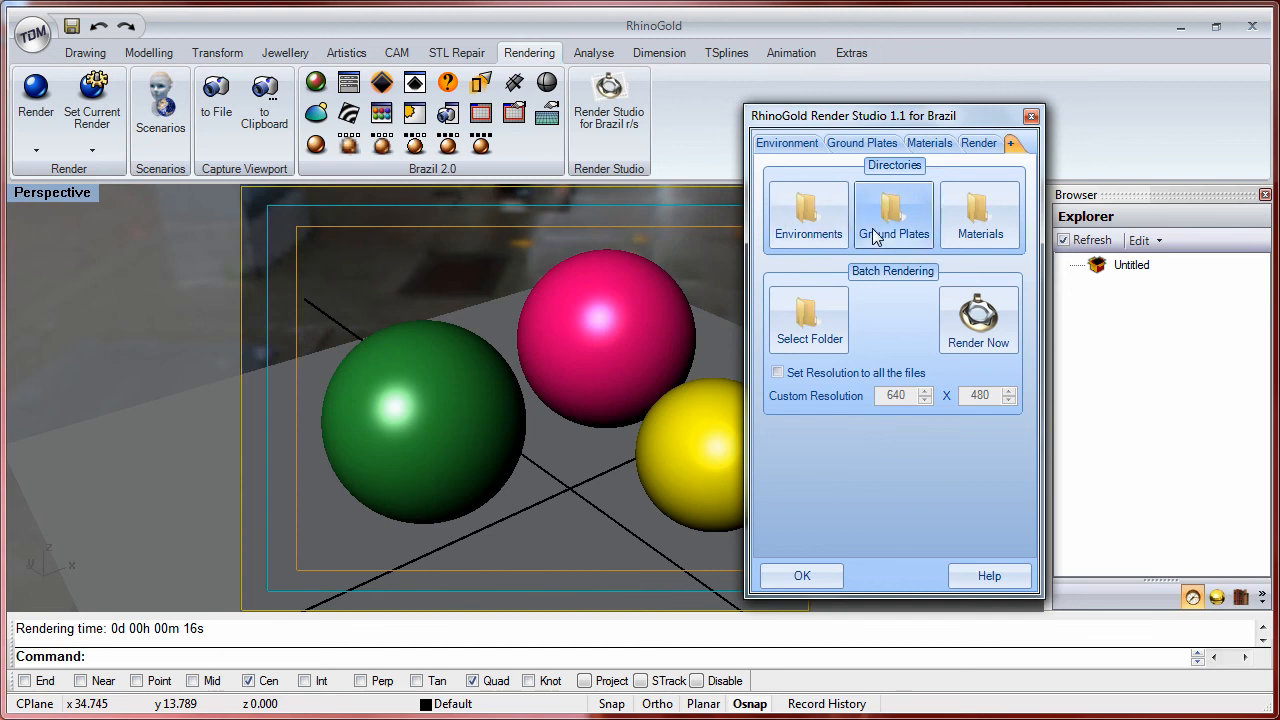
pyautogui.click(981, 207)
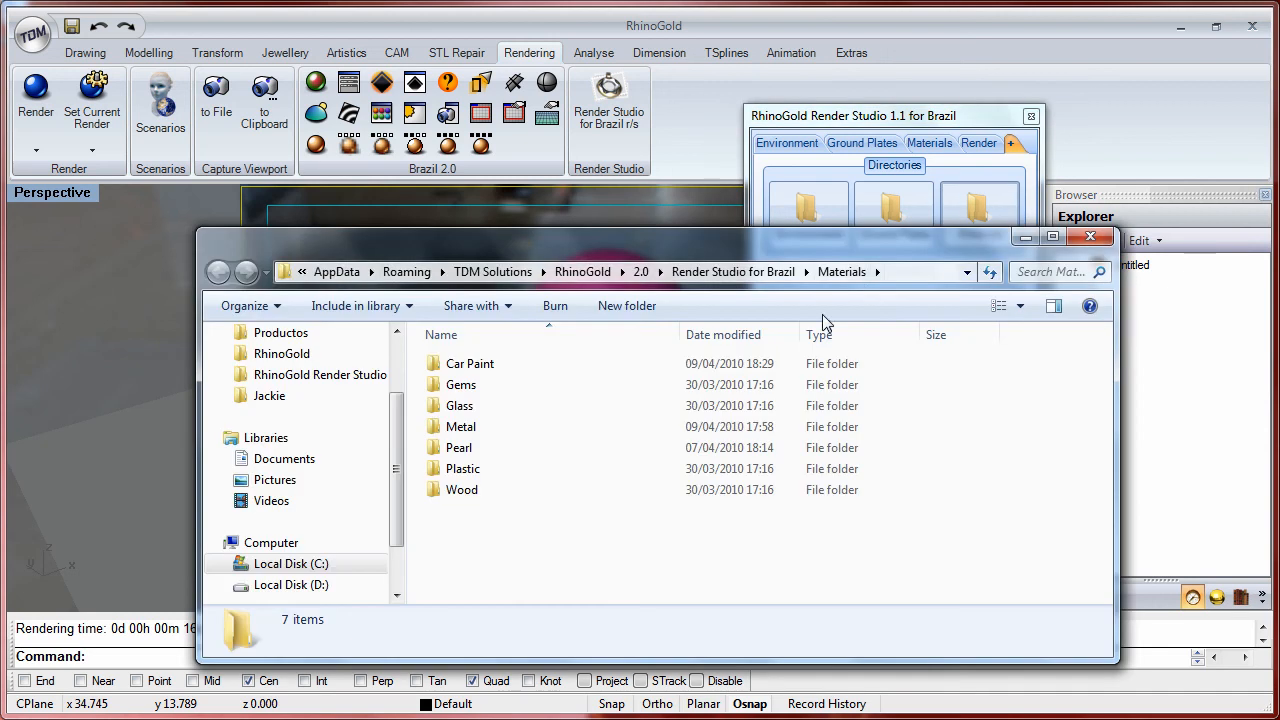
pyautogui.click(477, 367)
pyautogui.doubleClick(477, 367)
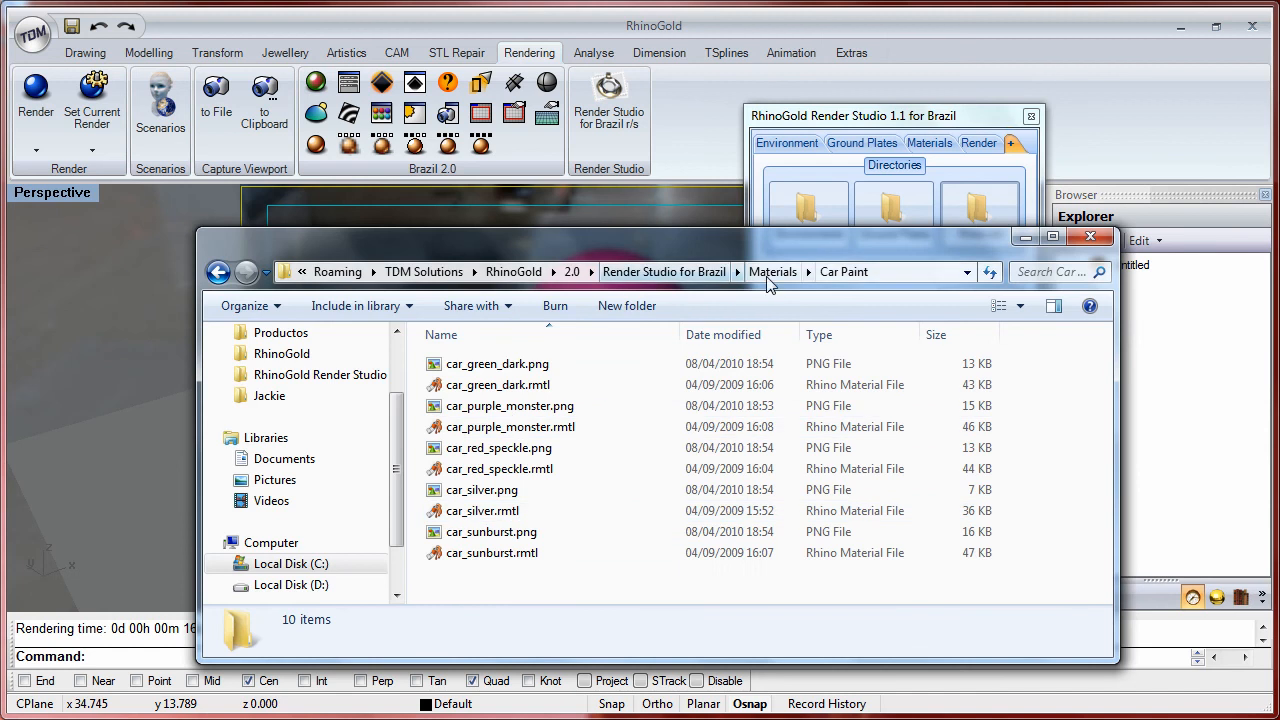
# Step: Return to the Materials directory and rename its Car Paint folder to Car
pyautogui.click(855, 272)
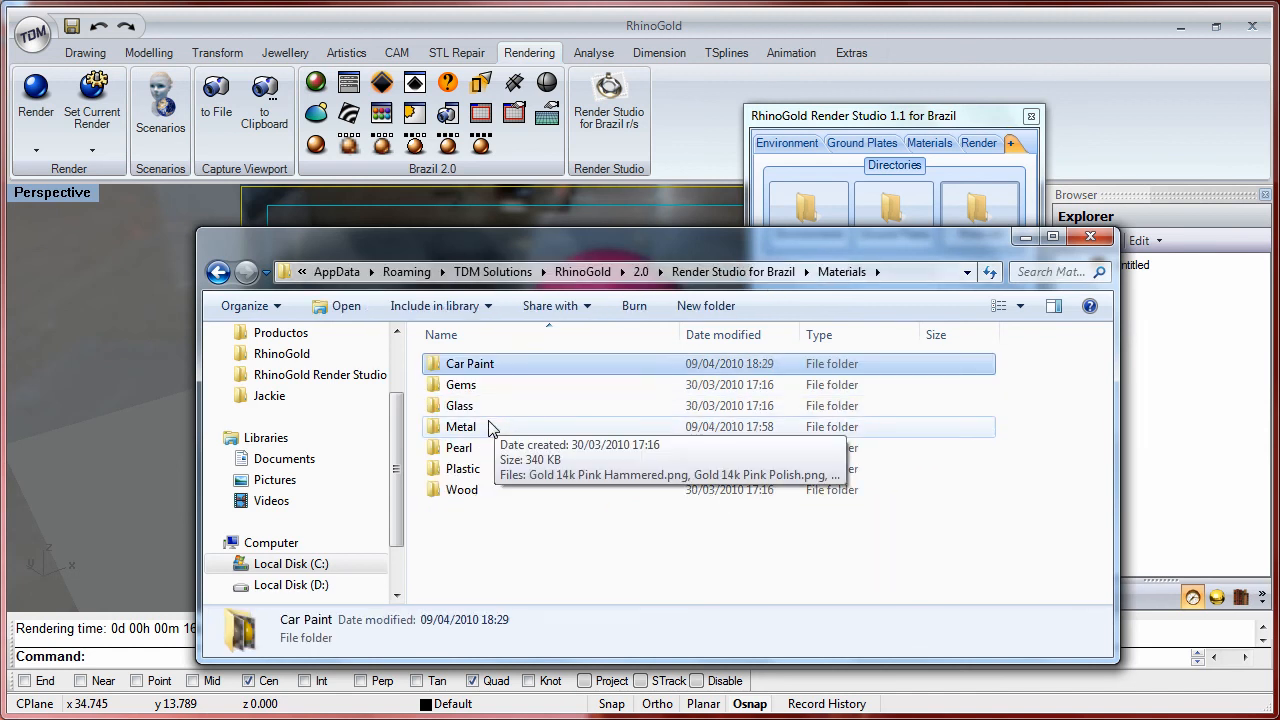
pyautogui.click(486, 560)
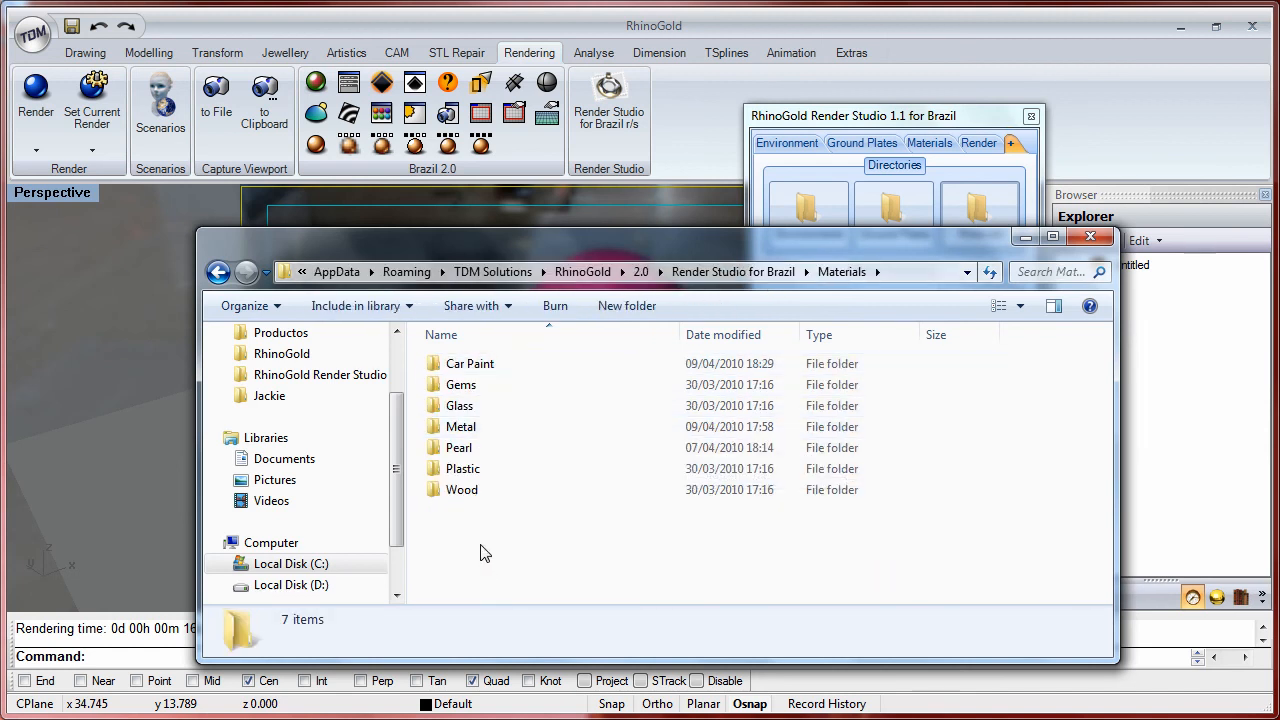
pyautogui.rightClick(480, 546)
pyautogui.click(447, 545)
pyautogui.moveTo(854, 250); pyautogui.dragTo(857, 209)
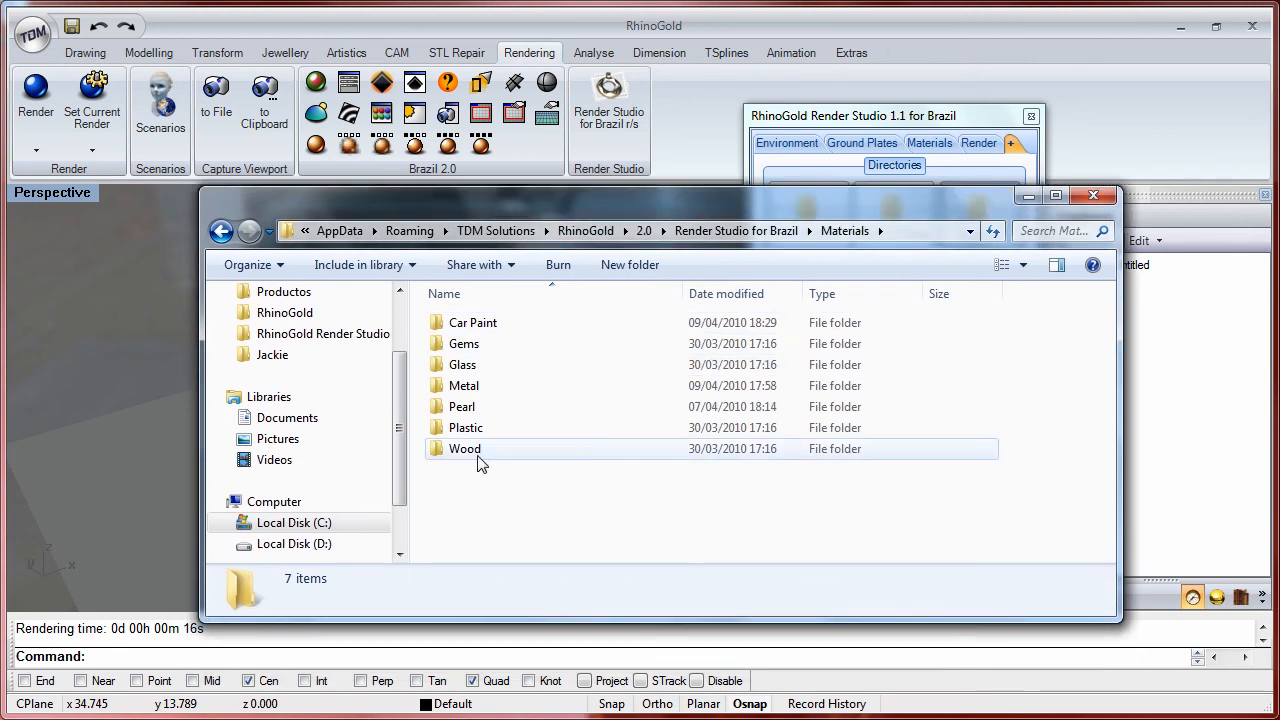
pyautogui.click(486, 323)
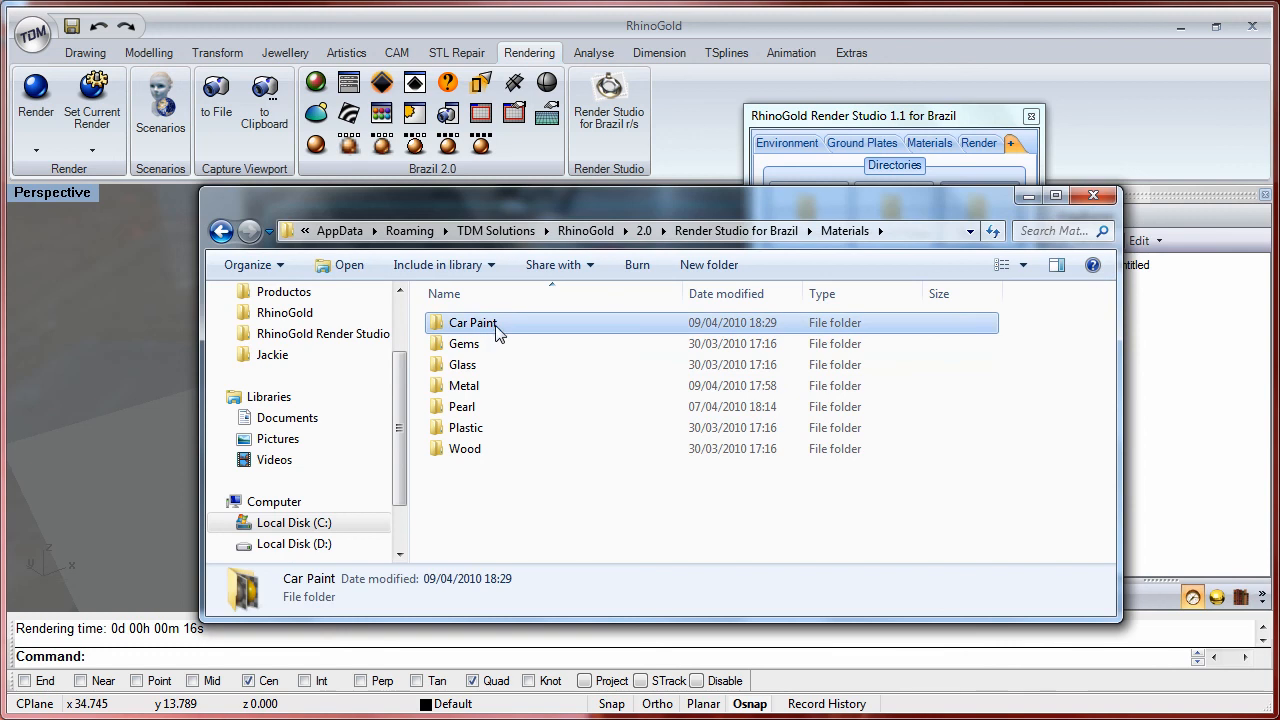
pyautogui.click(491, 323)
pyautogui.click(500, 323)
pyautogui.press('BackSpace')
pyautogui.press('BackSpace')
pyautogui.press('BackSpace')
pyautogui.press('BackSpace')
pyautogui.press('BackSpace')
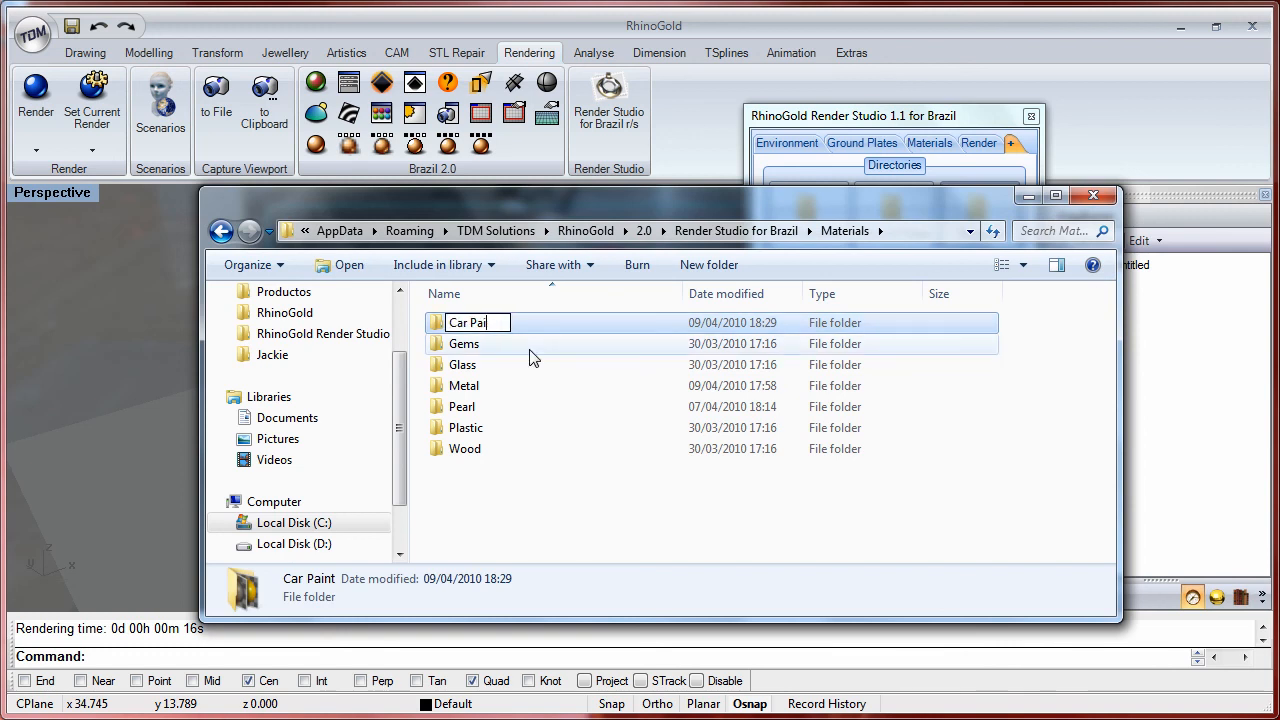
pyautogui.press('Return')
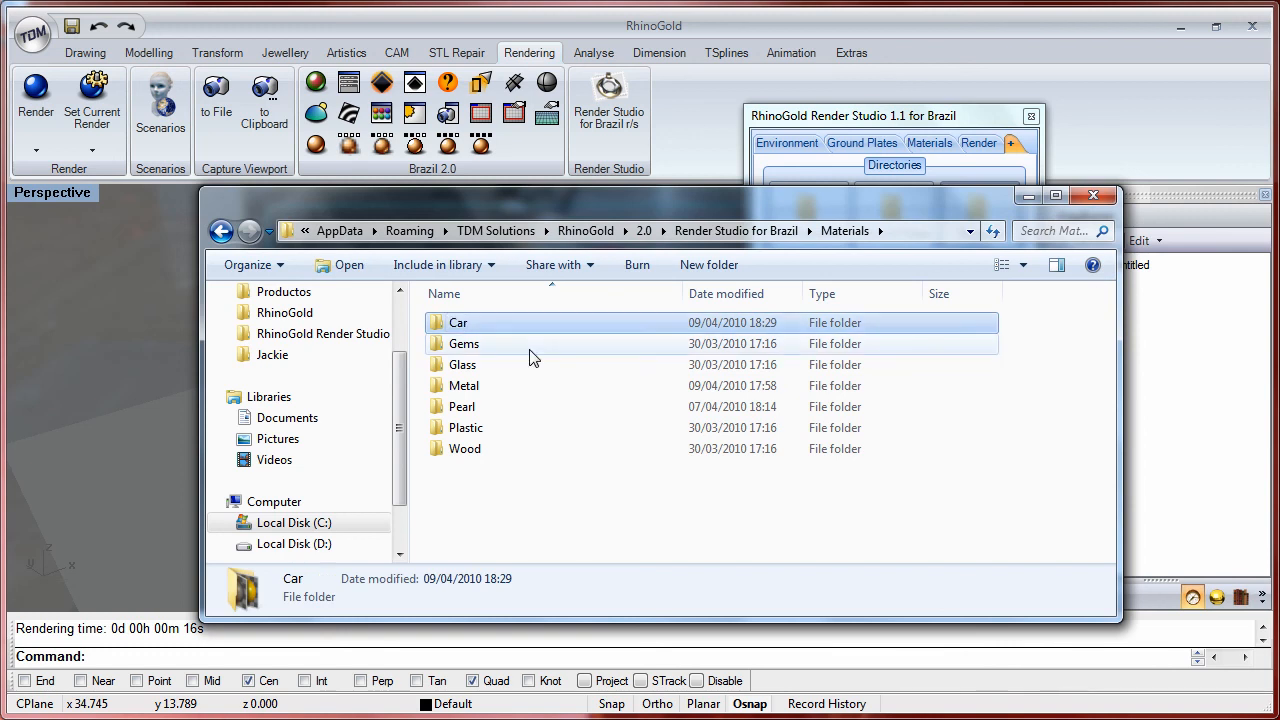
# Step: Close the directory window and review the material families and the render presets in Render Studio
pyautogui.click(594, 428)
pyautogui.click(1093, 196)
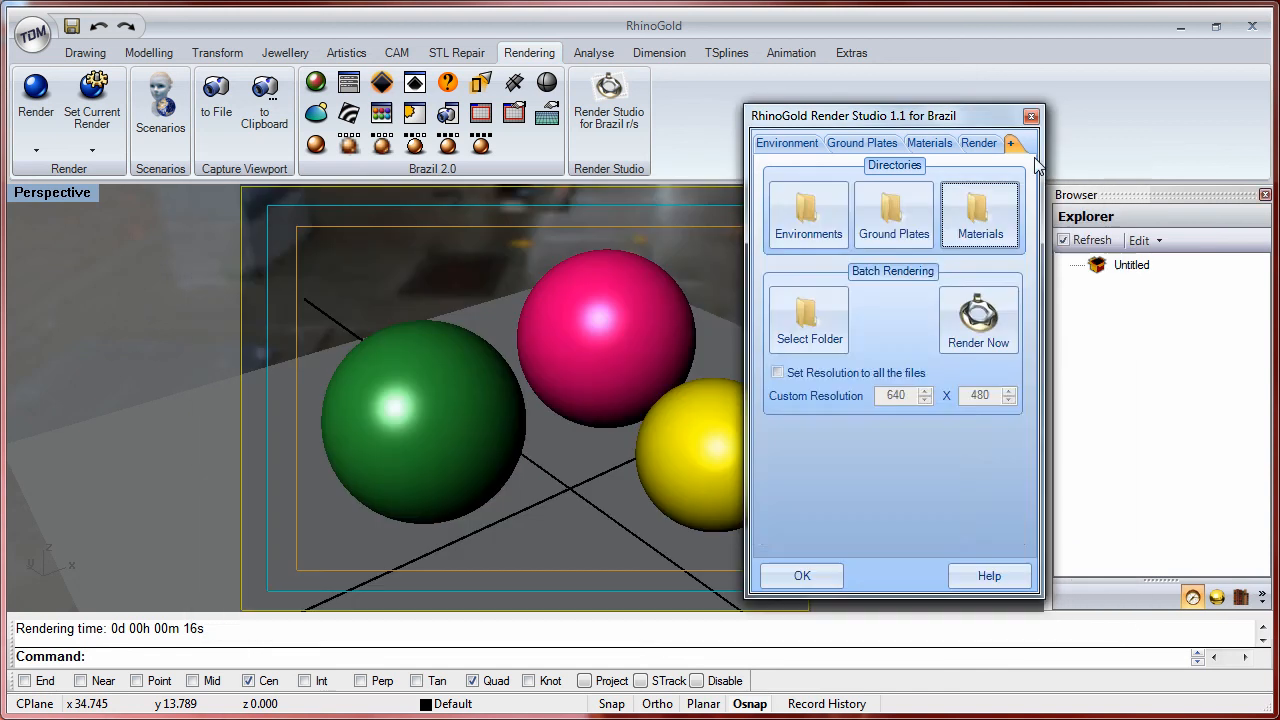
pyautogui.click(930, 143)
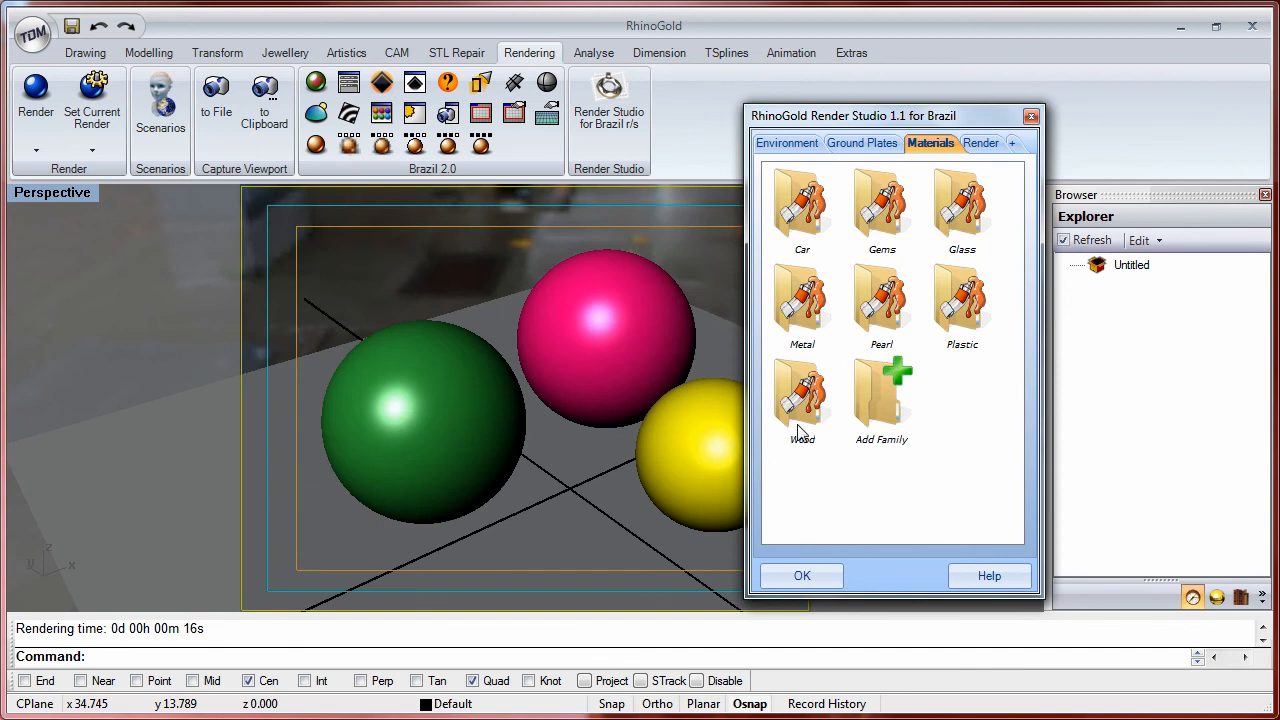
pyautogui.moveTo(380, 305)
pyautogui.mouseDown(button='right')
pyautogui.moveTo(390, 267)
pyautogui.moveTo(371, 323)
pyautogui.mouseUp(button='right')
pyautogui.click(985, 146)
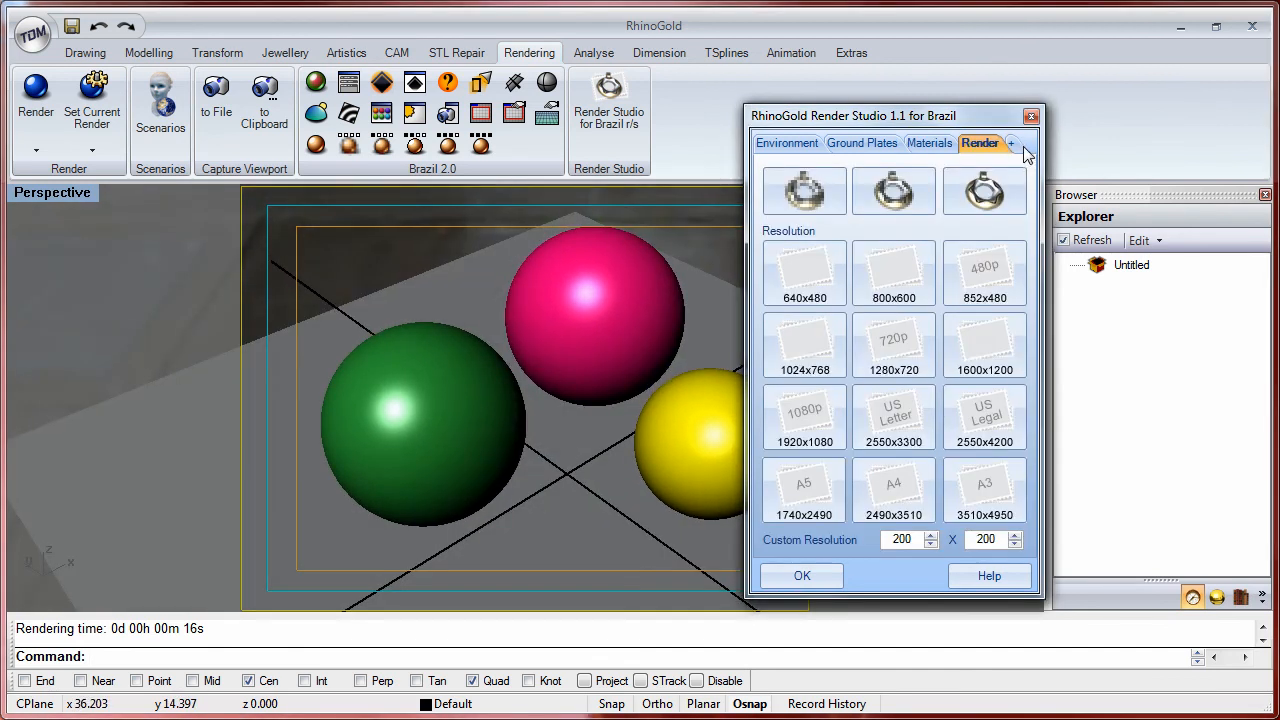
# Step: Select the Models folder on the Desktop for batch rendering and render all its files
pyautogui.click(1012, 144)
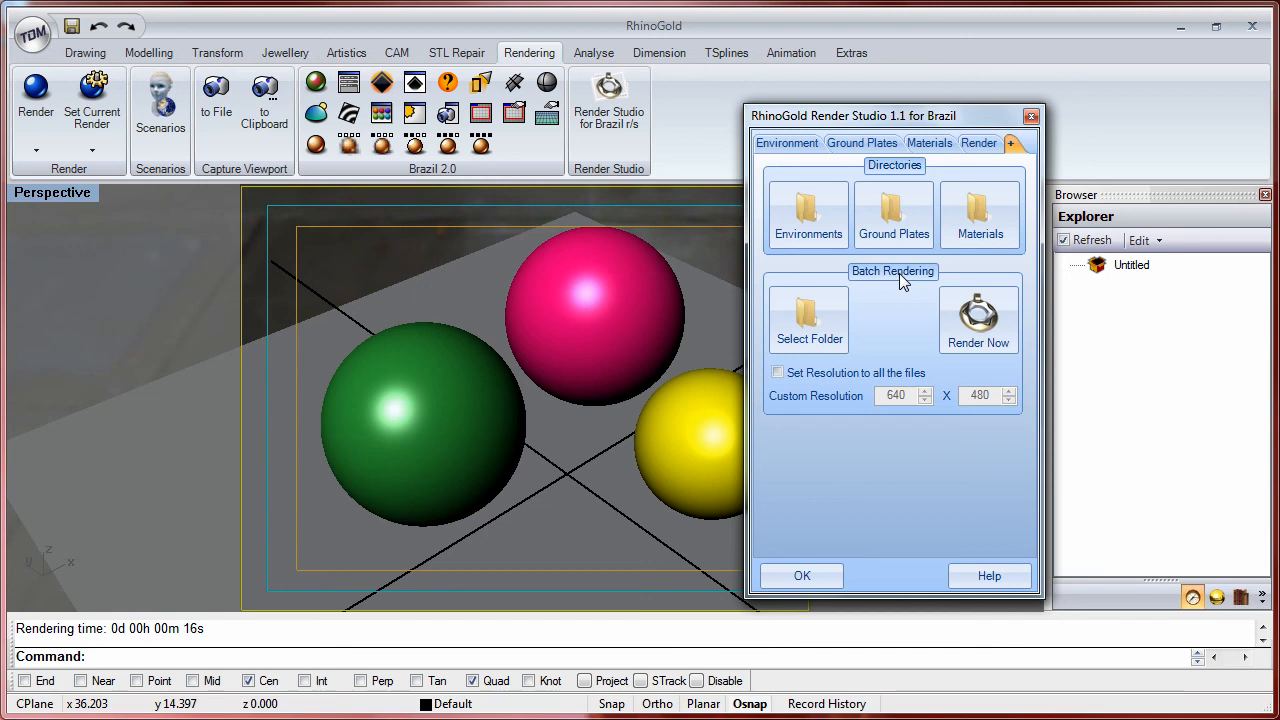
pyautogui.click(805, 338)
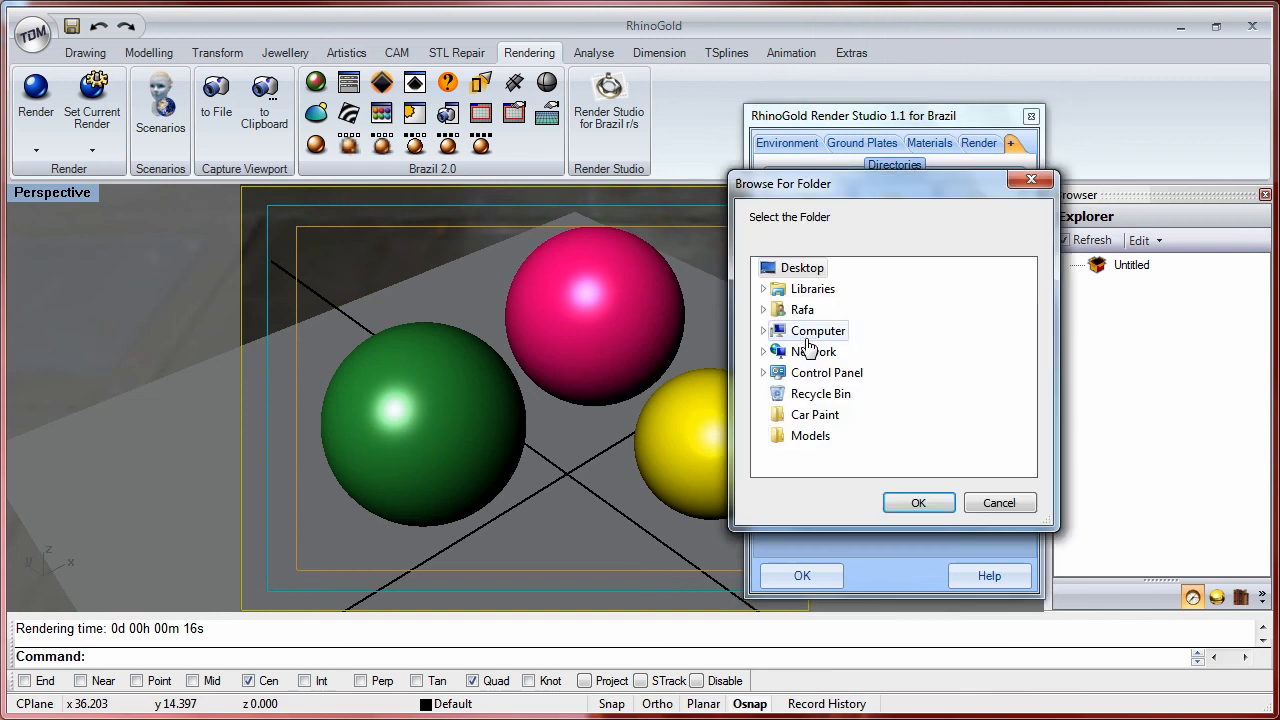
pyautogui.click(805, 438)
pyautogui.click(900, 500)
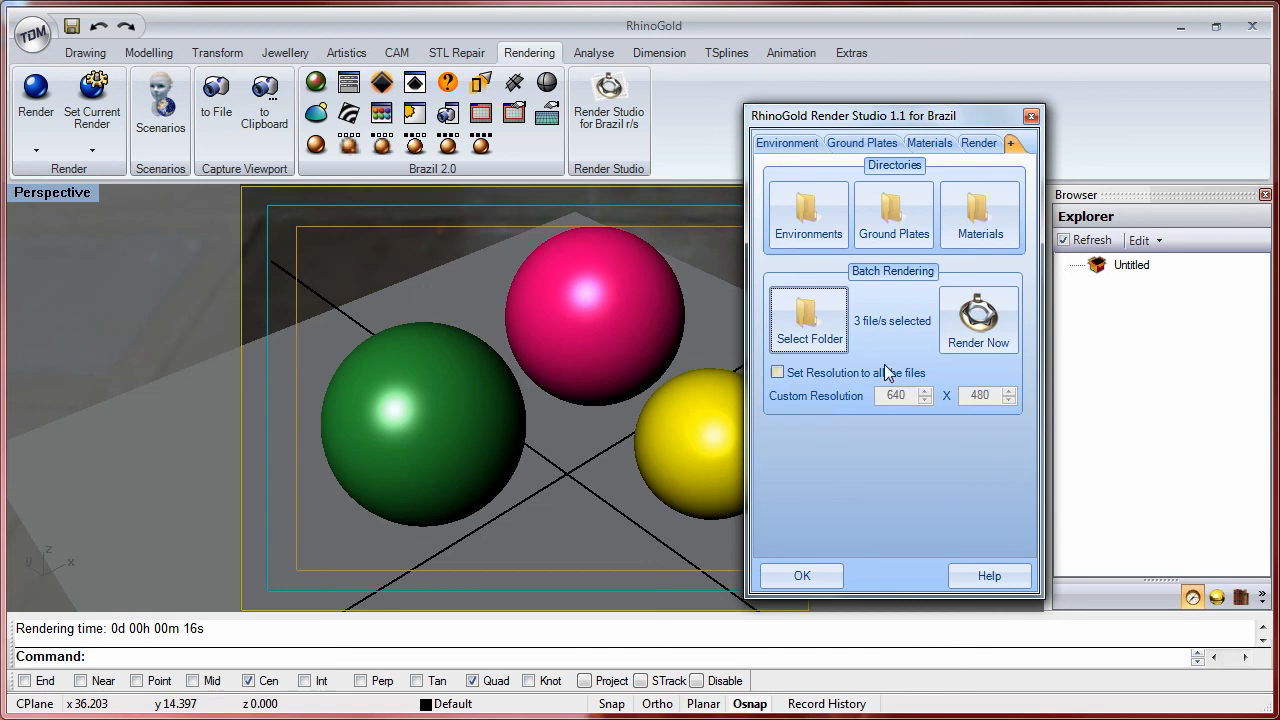
pyautogui.click(965, 318)
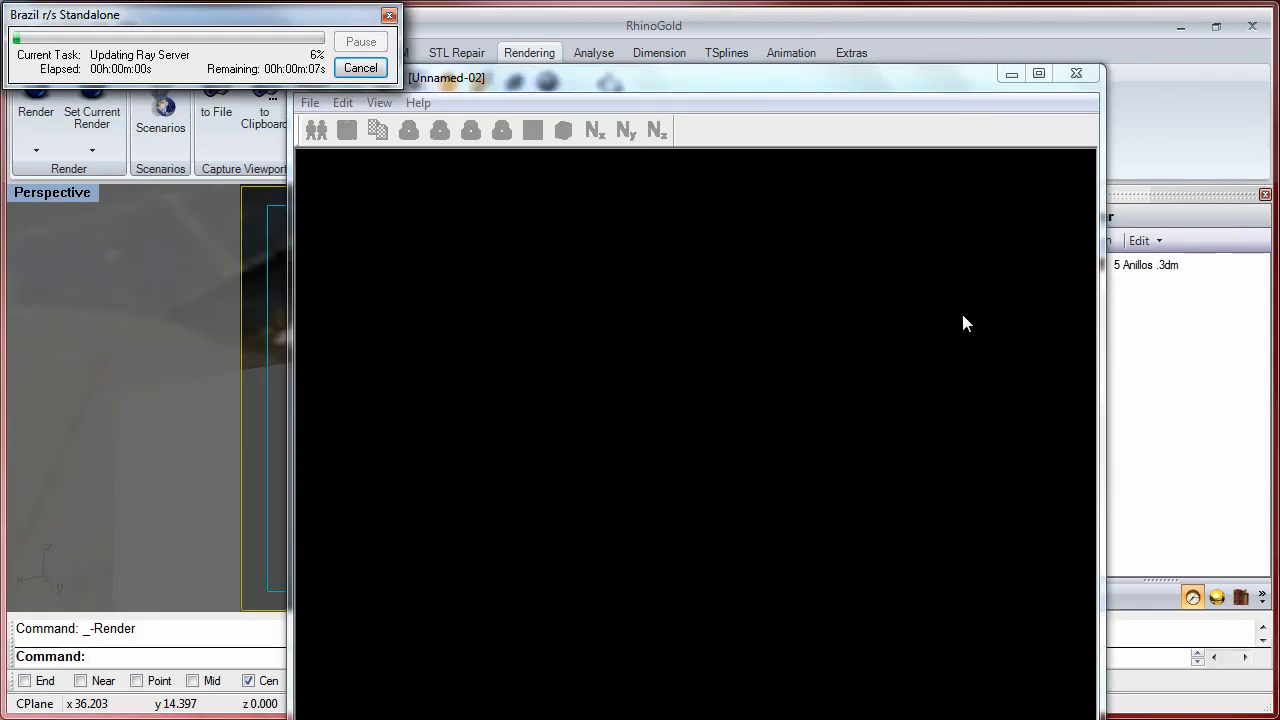
pyautogui.moveTo(763, 84); pyautogui.dragTo(760, 36)
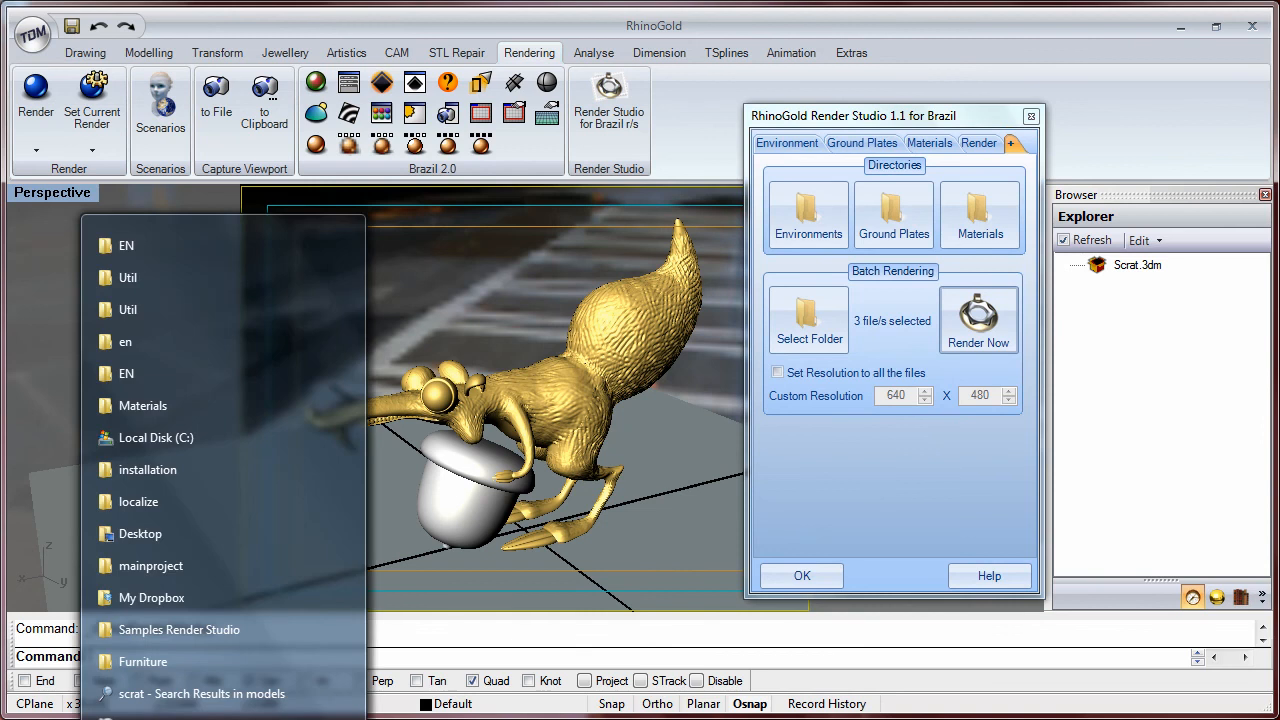
# Step: Inspect the rendered 5 Anillos, Penjoll and Scrat images in the Models folder, and close the image viewer and folder
pyautogui.click(223, 719)
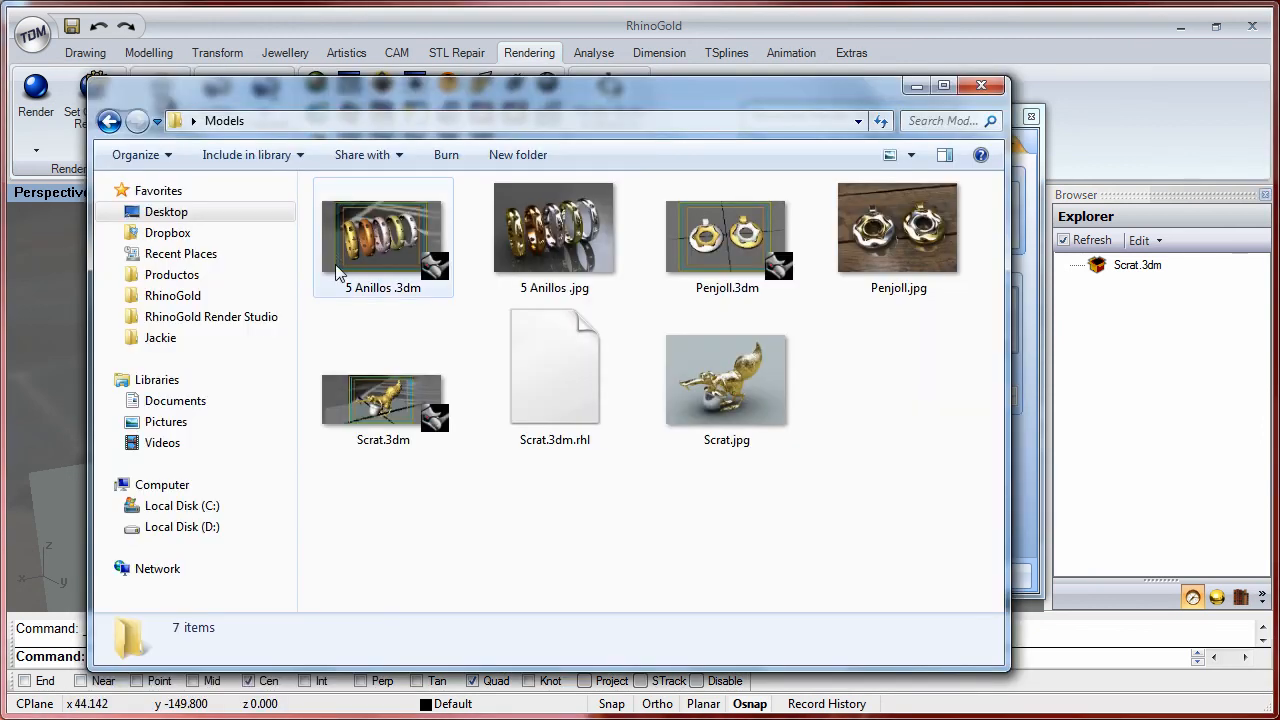
pyautogui.click(515, 236)
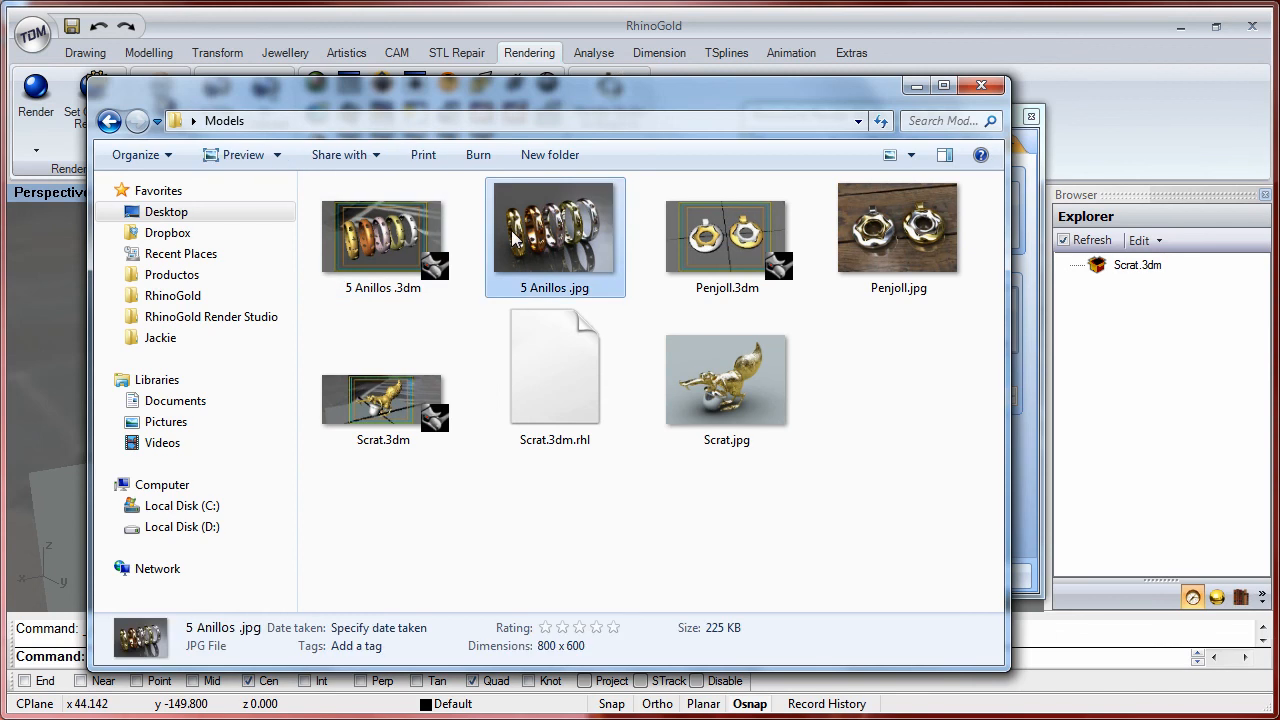
pyautogui.click(868, 274)
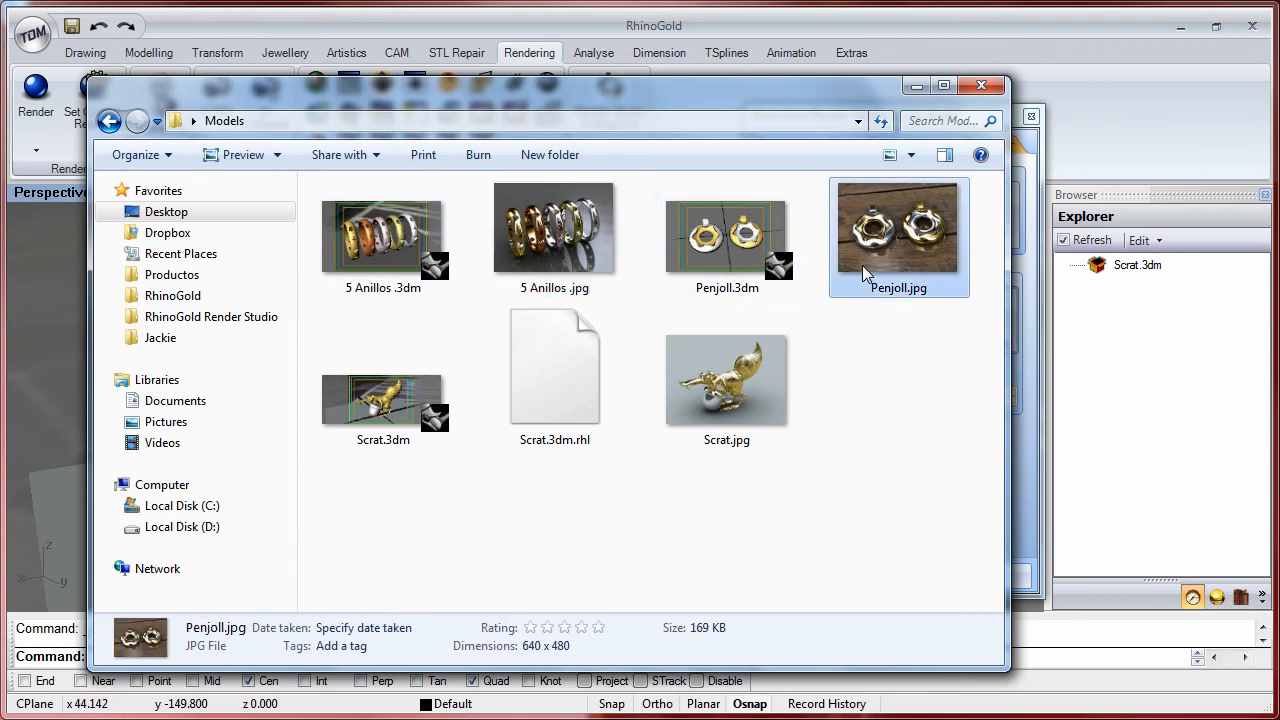
pyautogui.click(519, 253)
pyautogui.doubleClick(519, 252)
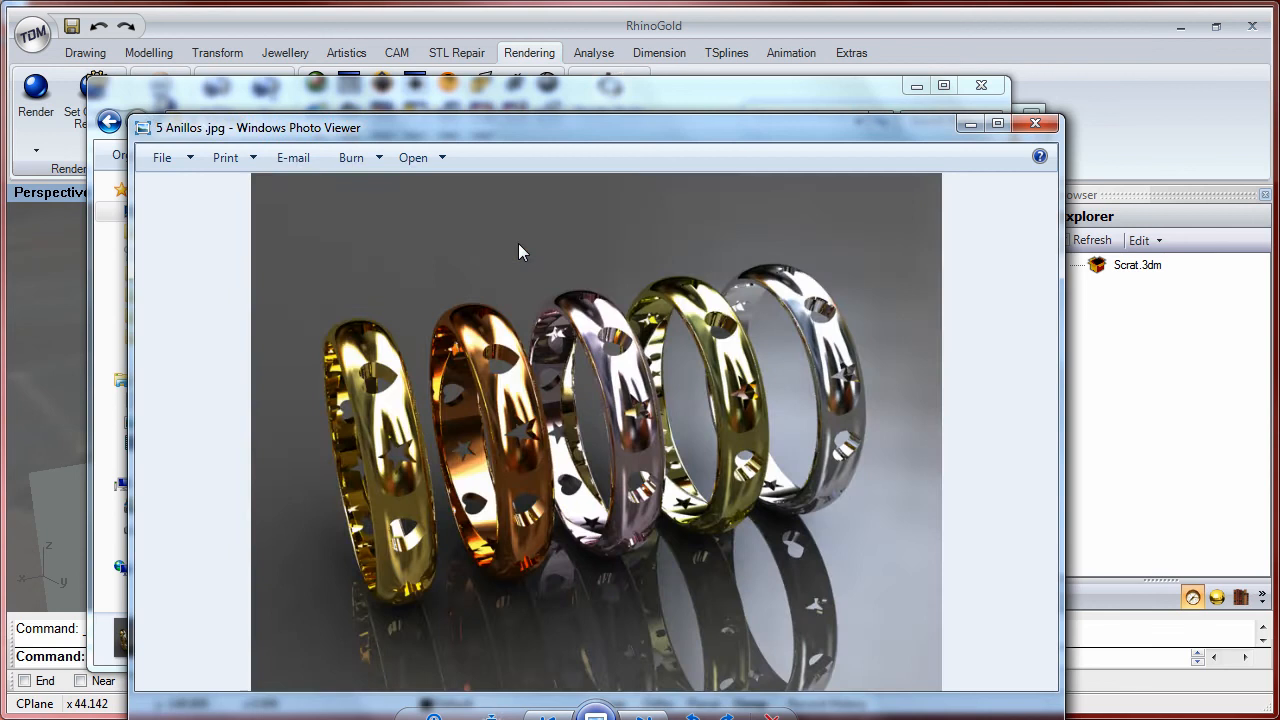
pyautogui.press('Right')
pyautogui.press('Right')
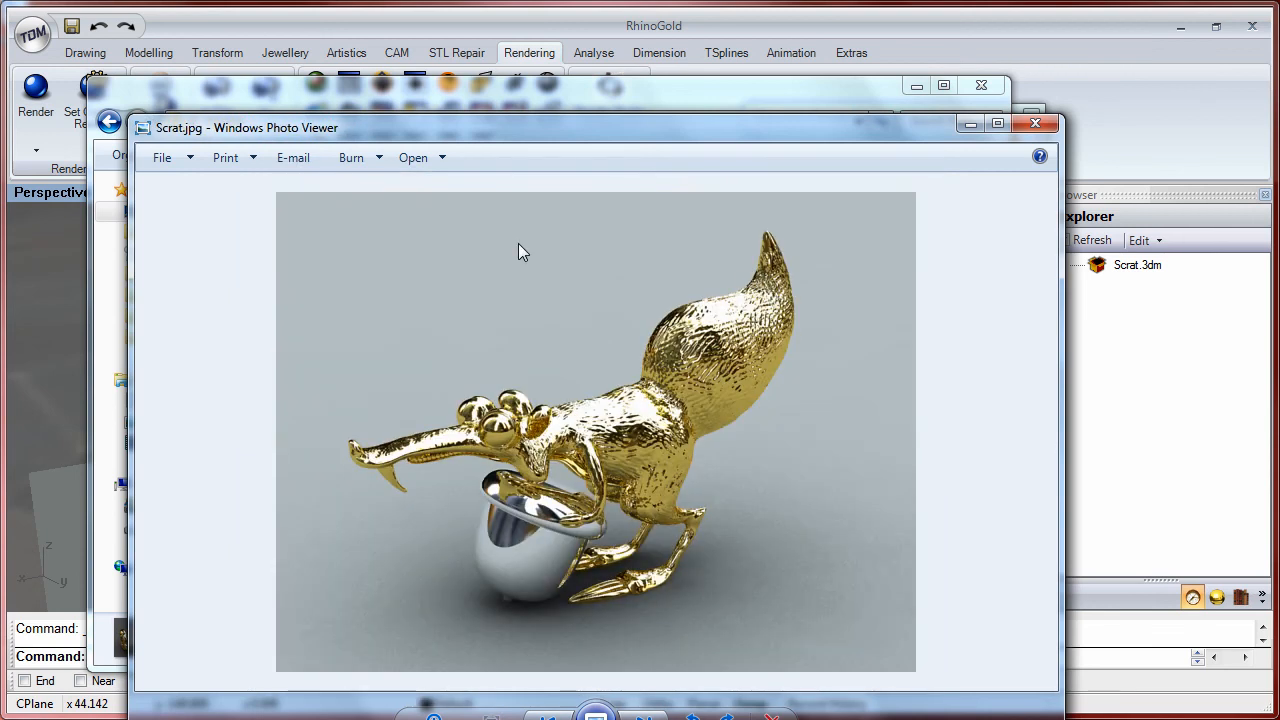
pyautogui.click(1048, 125)
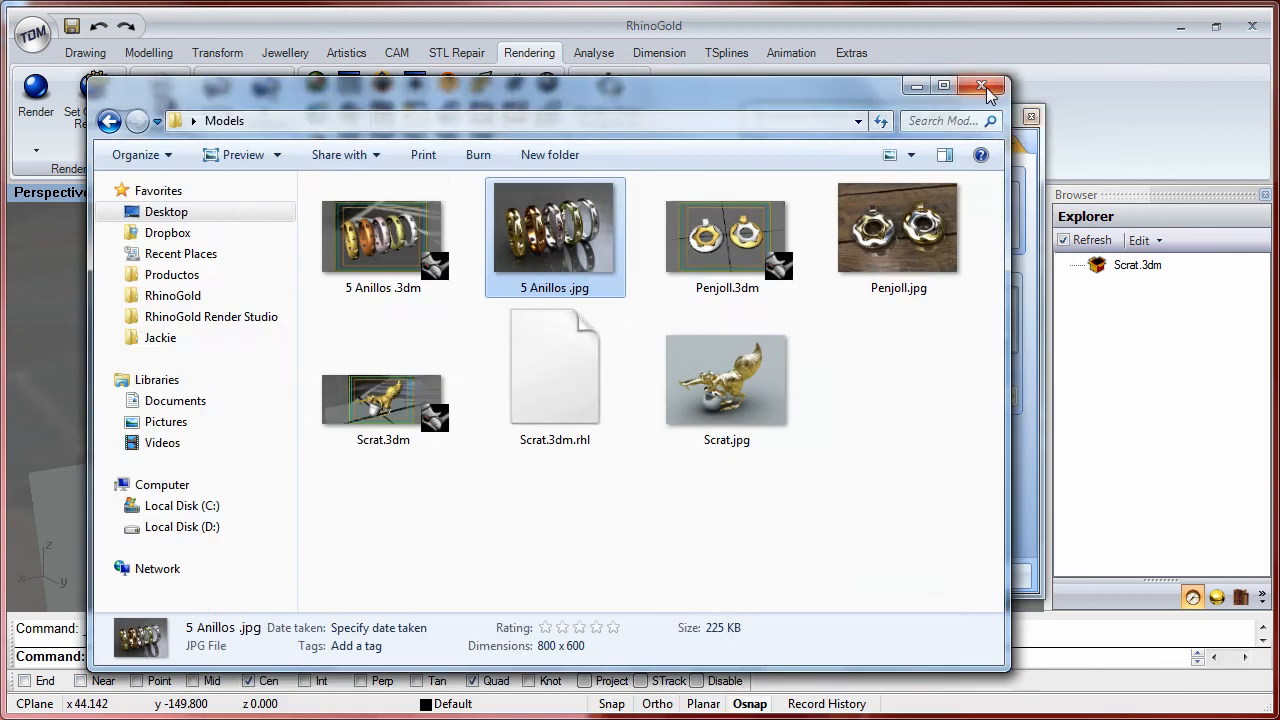
pyautogui.click(983, 86)
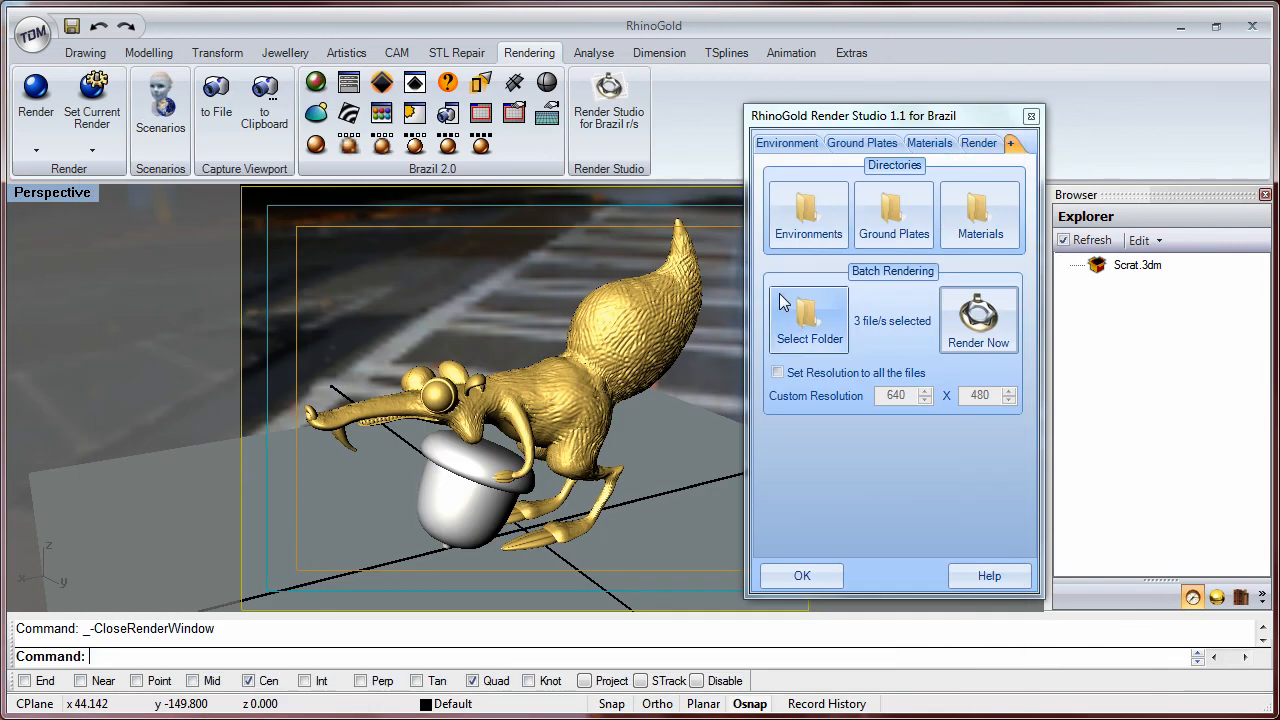